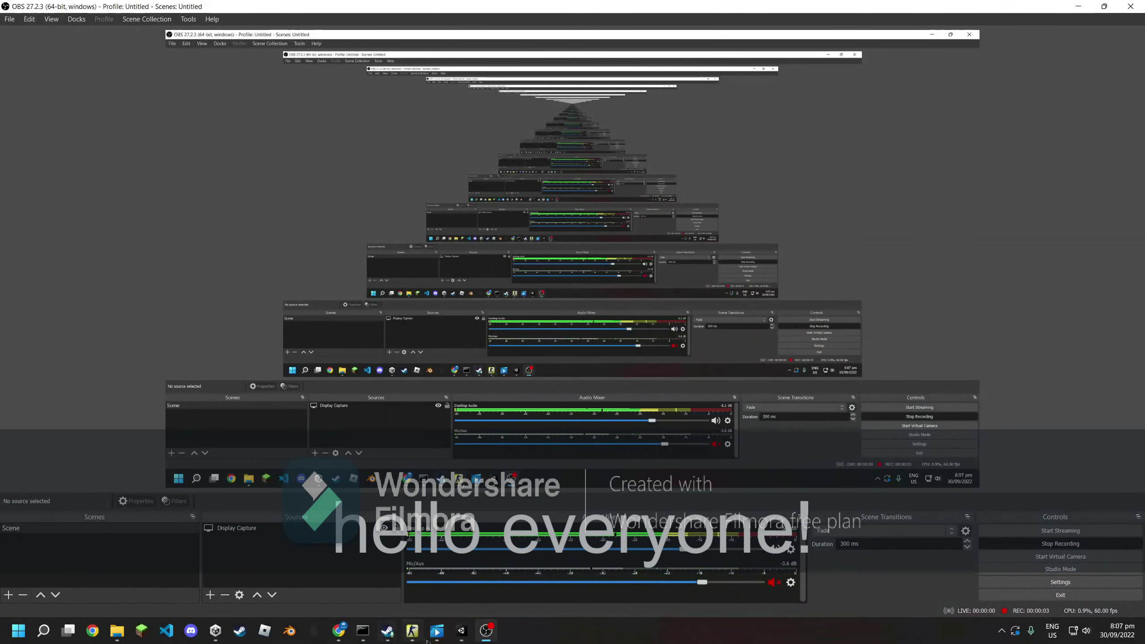
Bring Unity forward and fly around the island to inspect the new surrounding water and hills
{"action": "left_click", "coordinate": [461, 632]}
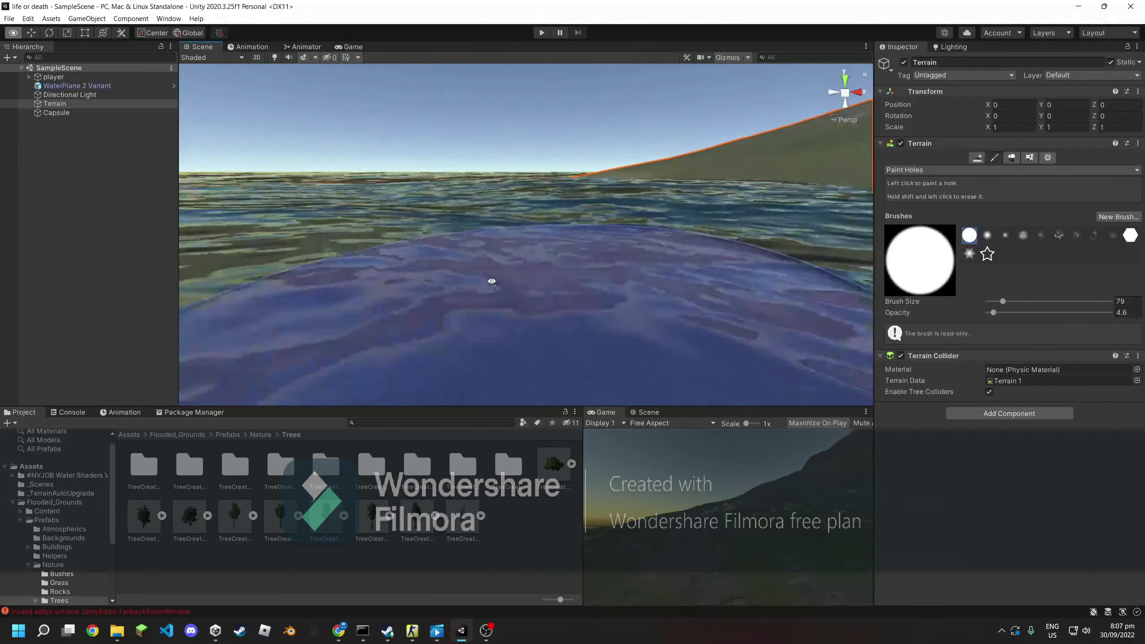
{"action": "right_click_drag", "start_coordinate": [486, 271], "coordinate": [533, 278]}
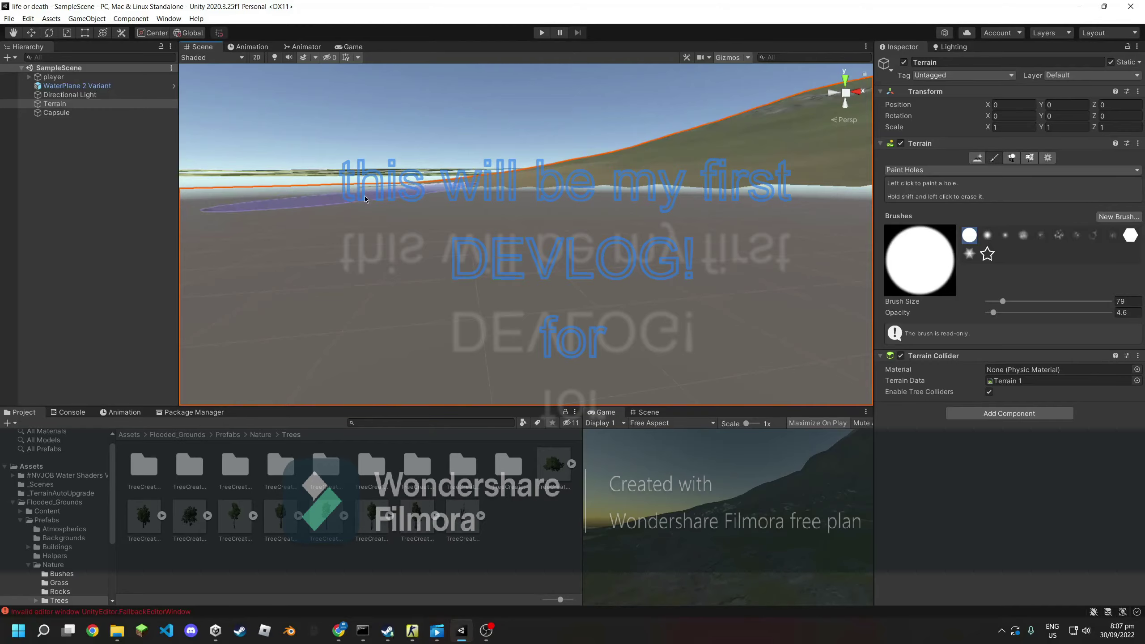
{"action": "mouse_move", "coordinate": [365, 199]}
{"action": "right_mouse_down"}
{"action": "mouse_move", "coordinate": [527, 314]}
{"action": "mouse_move", "coordinate": [450, 302]}
{"action": "right_mouse_up"}
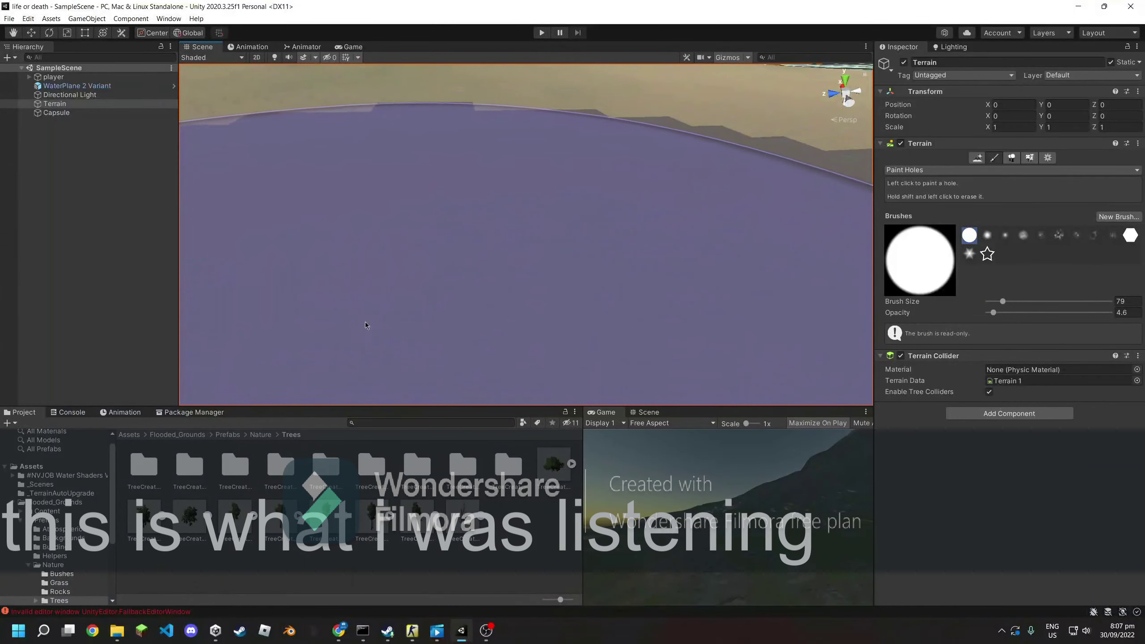
{"action": "mouse_move", "coordinate": [632, 253]}
{"action": "right_mouse_down"}
{"action": "mouse_move", "coordinate": [634, 234]}
{"action": "mouse_move", "coordinate": [462, 203]}
{"action": "right_mouse_up"}
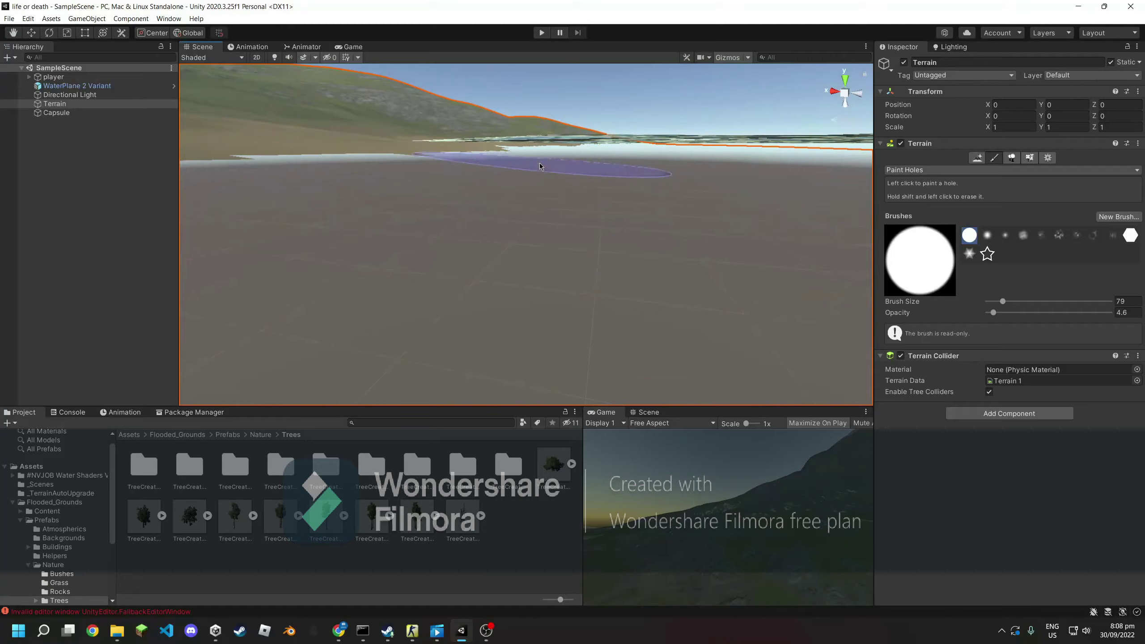
{"action": "mouse_move", "coordinate": [539, 163]}
{"action": "right_mouse_down"}
{"action": "mouse_move", "coordinate": [538, 182]}
{"action": "mouse_move", "coordinate": [365, 270]}
{"action": "mouse_move", "coordinate": [483, 249]}
{"action": "mouse_move", "coordinate": [542, 199]}
{"action": "mouse_move", "coordinate": [401, 146]}
{"action": "mouse_move", "coordinate": [407, 131]}
{"action": "right_mouse_up"}
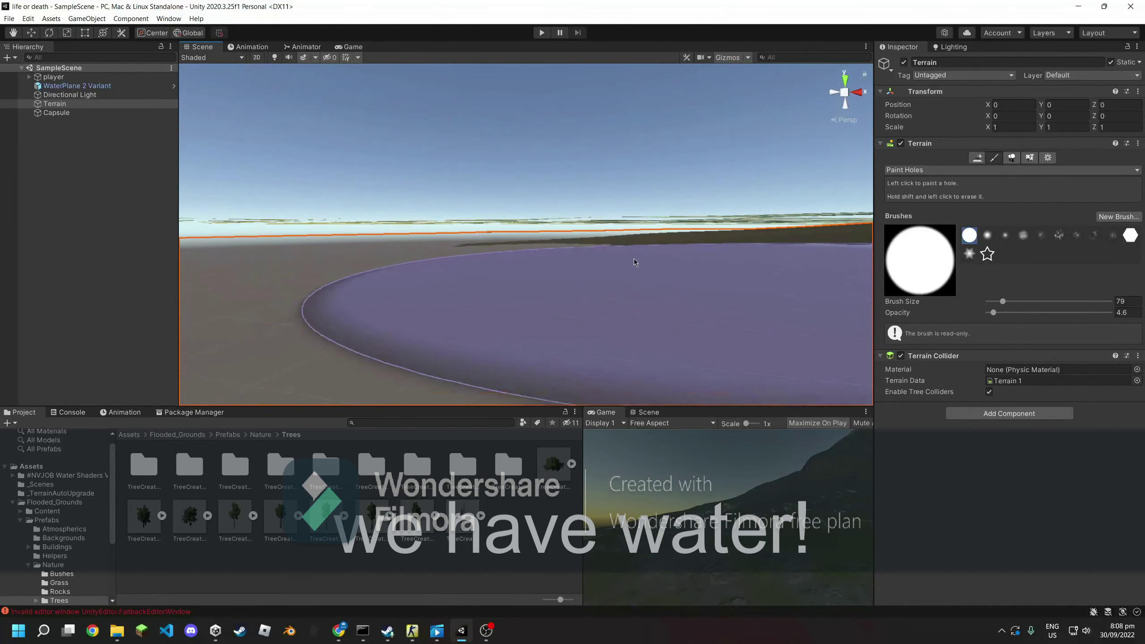
{"action": "mouse_move", "coordinate": [523, 244]}
{"action": "right_mouse_down"}
{"action": "mouse_move", "coordinate": [587, 278]}
{"action": "mouse_move", "coordinate": [638, 270]}
{"action": "right_mouse_up"}
{"action": "right_click_drag", "start_coordinate": [509, 185], "coordinate": [494, 258]}
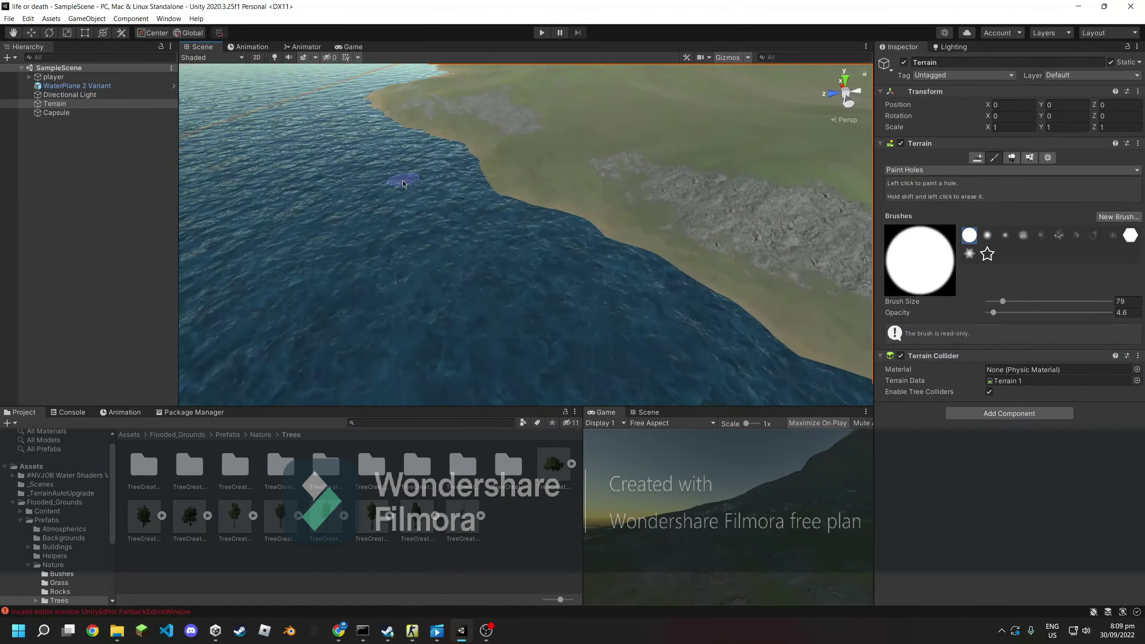
Turn the Scene view down onto the water and around the island shore
{"action": "right_click_drag", "start_coordinate": [403, 183], "coordinate": [483, 381]}
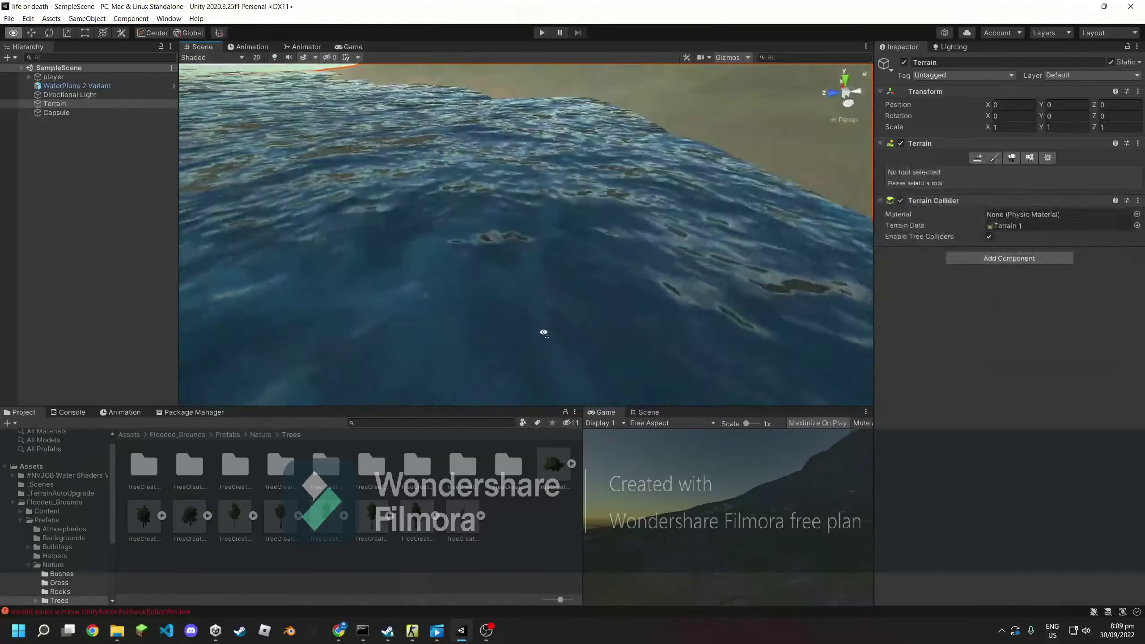
{"action": "right_click_drag", "start_coordinate": [543, 332], "coordinate": [437, 192]}
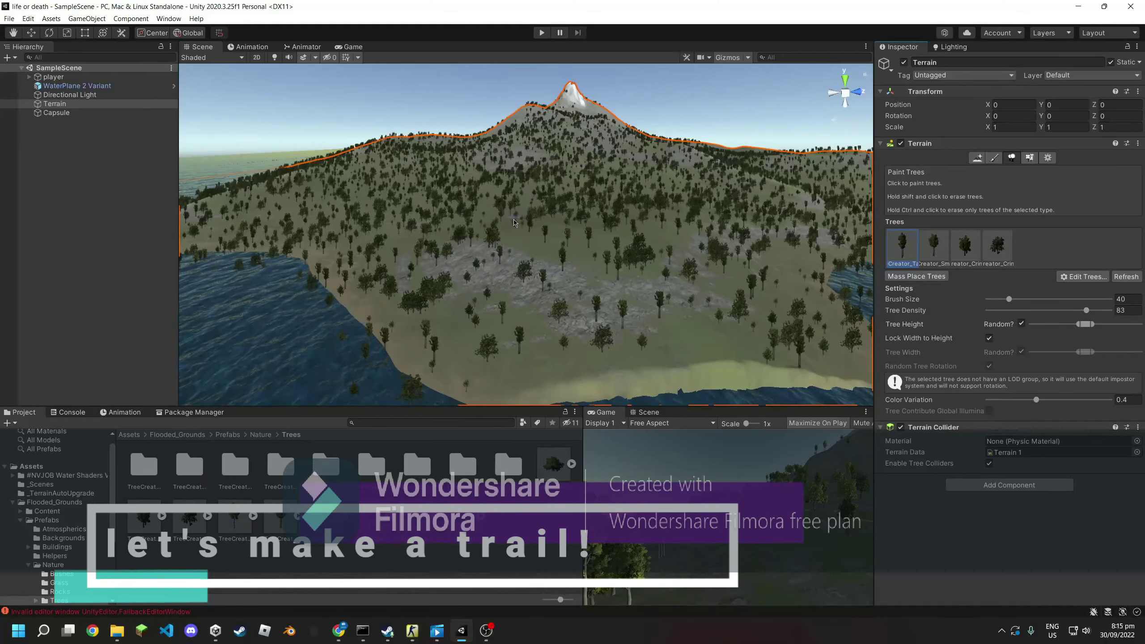
Look over the tree-covered terrain and frame the snowy mountain in the Scene view
{"action": "right_click_drag", "start_coordinate": [548, 211], "coordinate": [545, 128]}
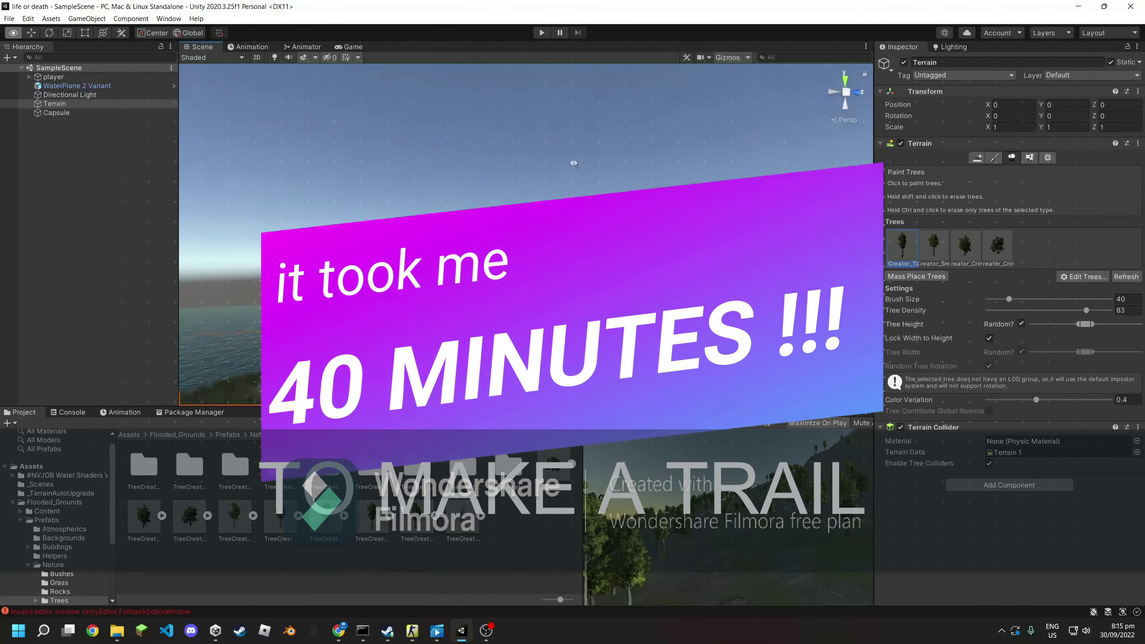
{"action": "right_click_drag", "start_coordinate": [573, 163], "coordinate": [572, 279]}
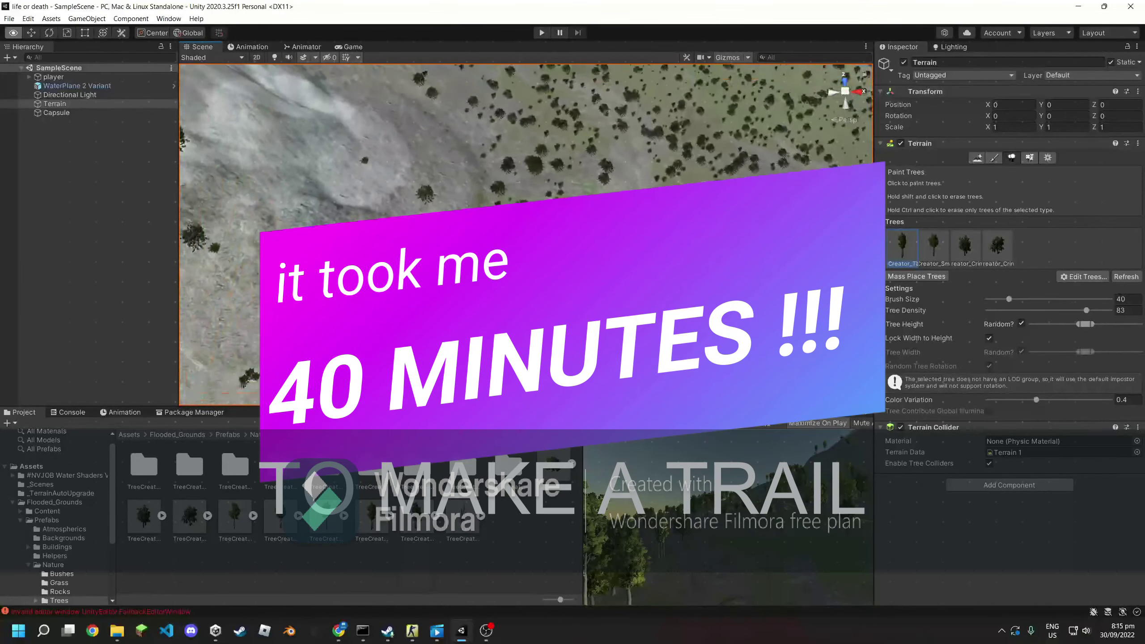
{"action": "right_click_drag", "start_coordinate": [407, 227], "coordinate": [549, 141]}
{"action": "key", "text": "shift+period"}
{"action": "key", "text": "shift+period"}
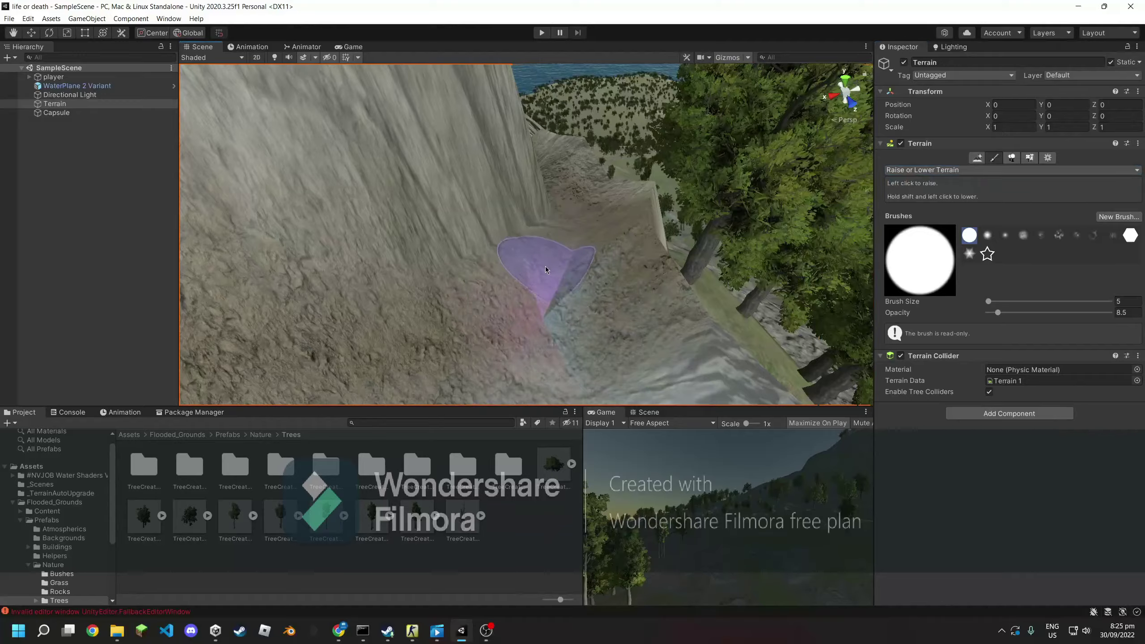
Fly the view toward the cliff face and around the carved trail
{"action": "right_click_drag", "start_coordinate": [648, 266], "coordinate": [586, 252]}
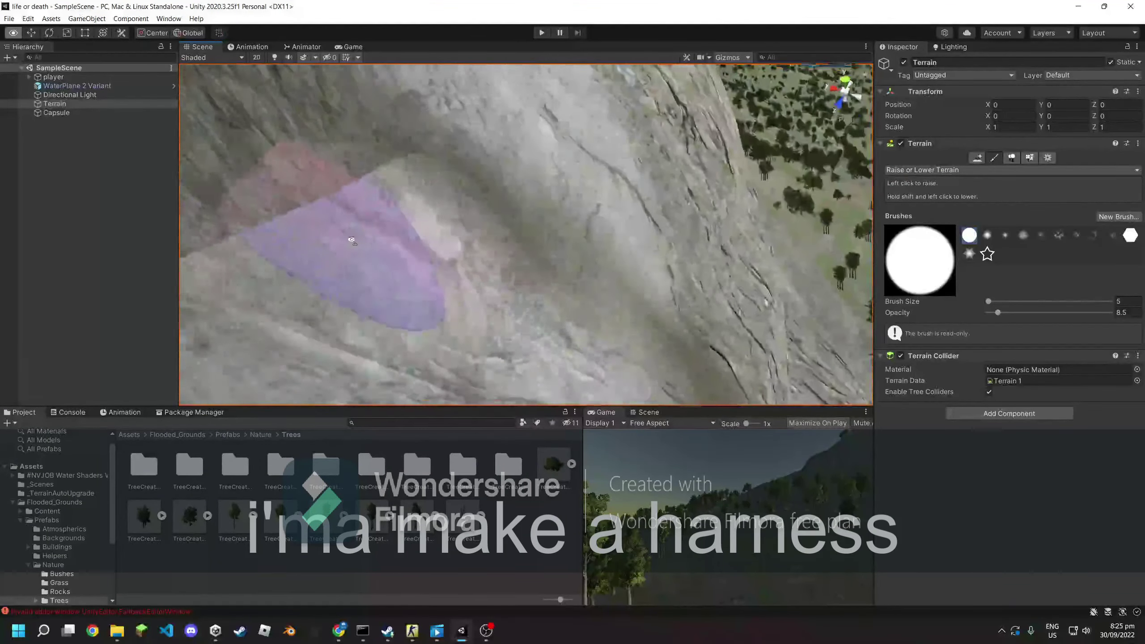
{"action": "mouse_move", "coordinate": [586, 253]}
{"action": "right_mouse_down"}
{"action": "mouse_move", "coordinate": [540, 290]}
{"action": "mouse_move", "coordinate": [516, 260]}
{"action": "right_mouse_up"}
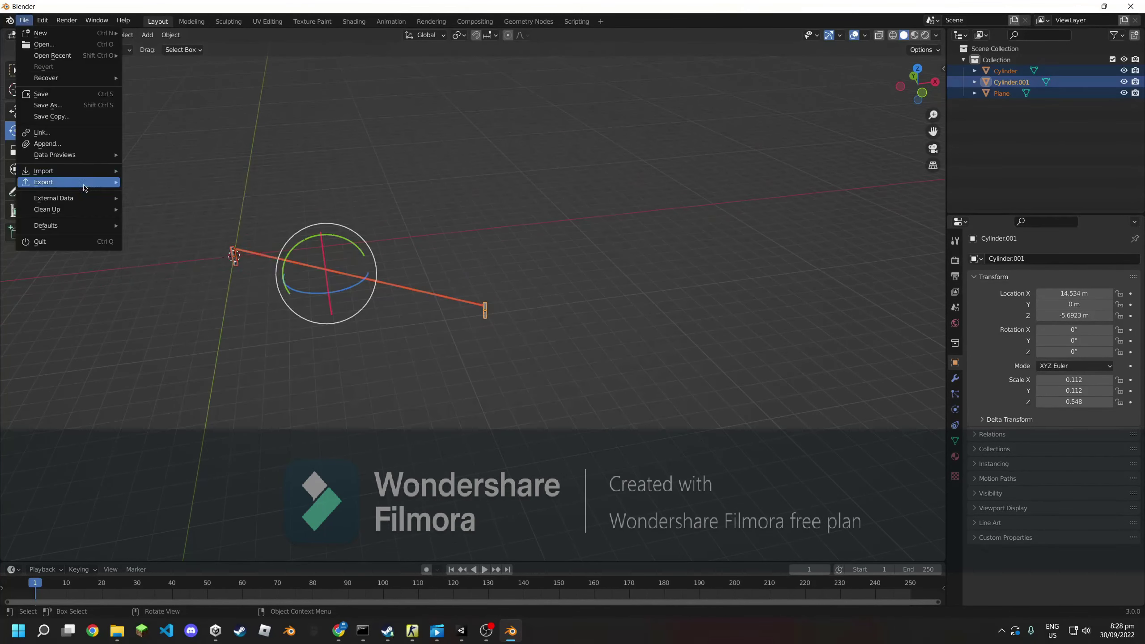
Open the FBX export settings for the zipline cable model
{"action": "left_click", "coordinate": [149, 261]}
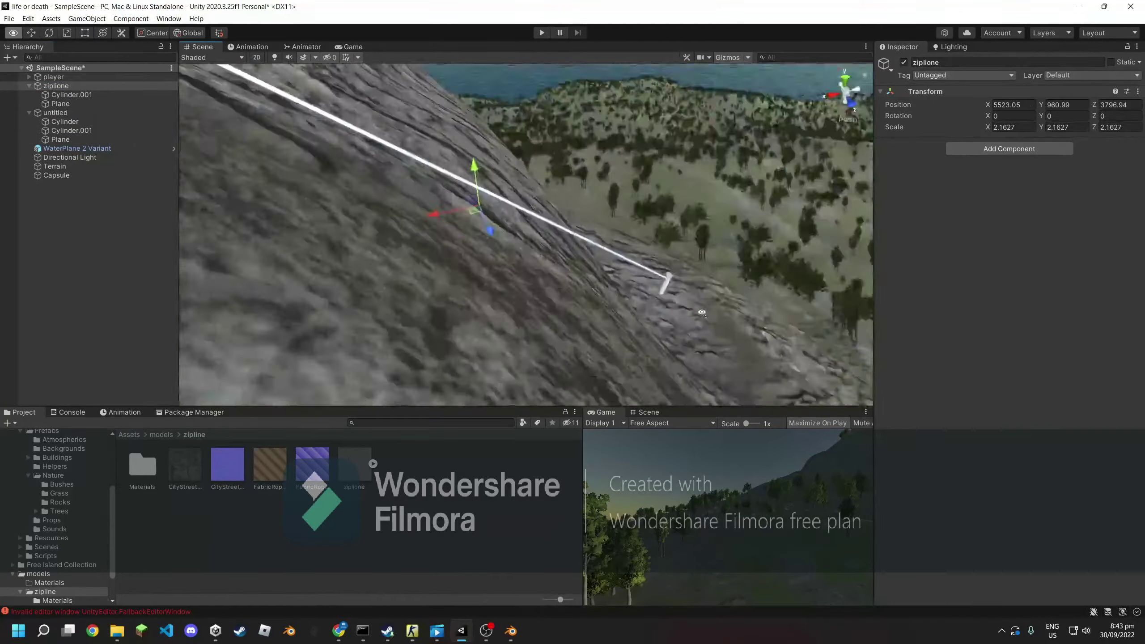
Select the zipline cable Cylinder.001 and place a second copy of it
{"action": "left_click", "coordinate": [473, 174]}
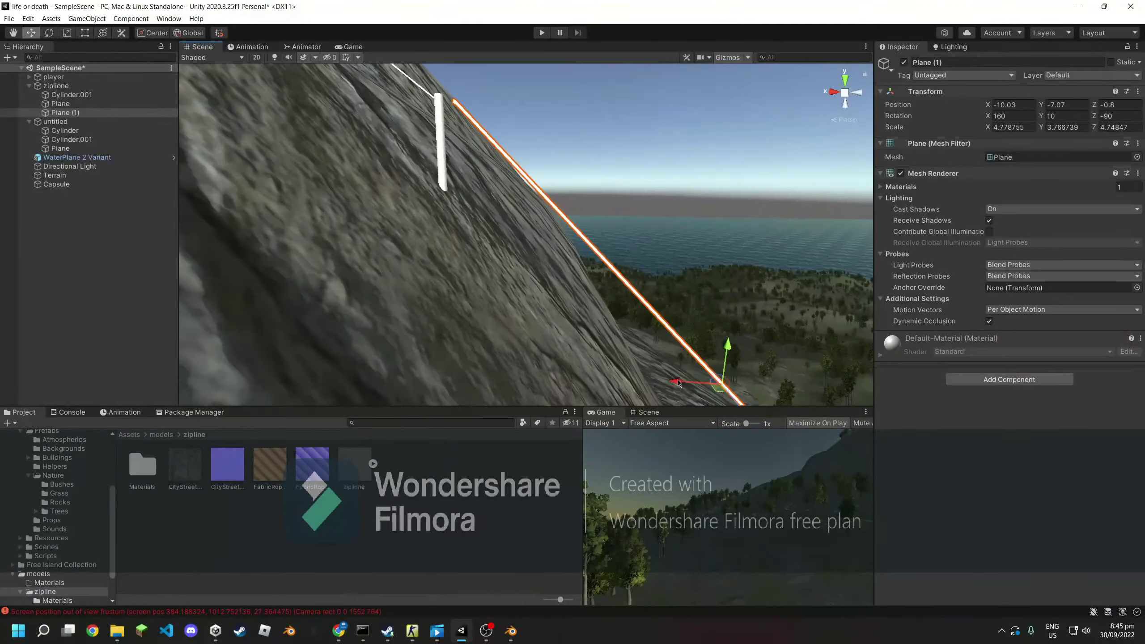
{"action": "right_click_drag", "start_coordinate": [479, 156], "coordinate": [542, 365]}
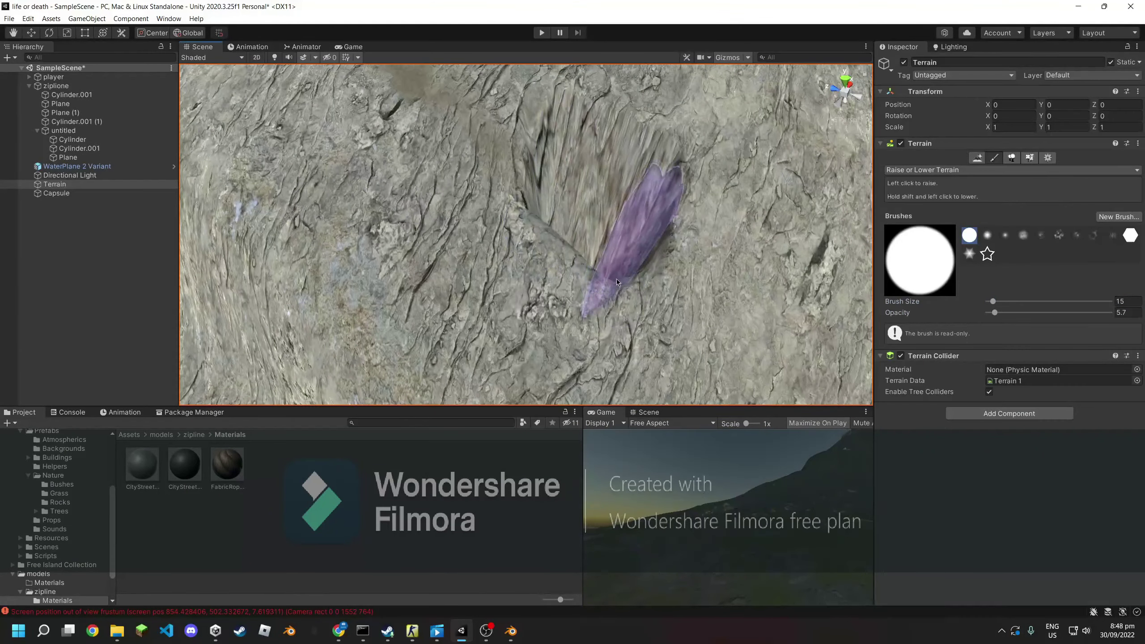
Raise a ridge across the rocky slope, extending it up-left
{"action": "right_click_drag", "start_coordinate": [552, 244], "coordinate": [595, 239]}
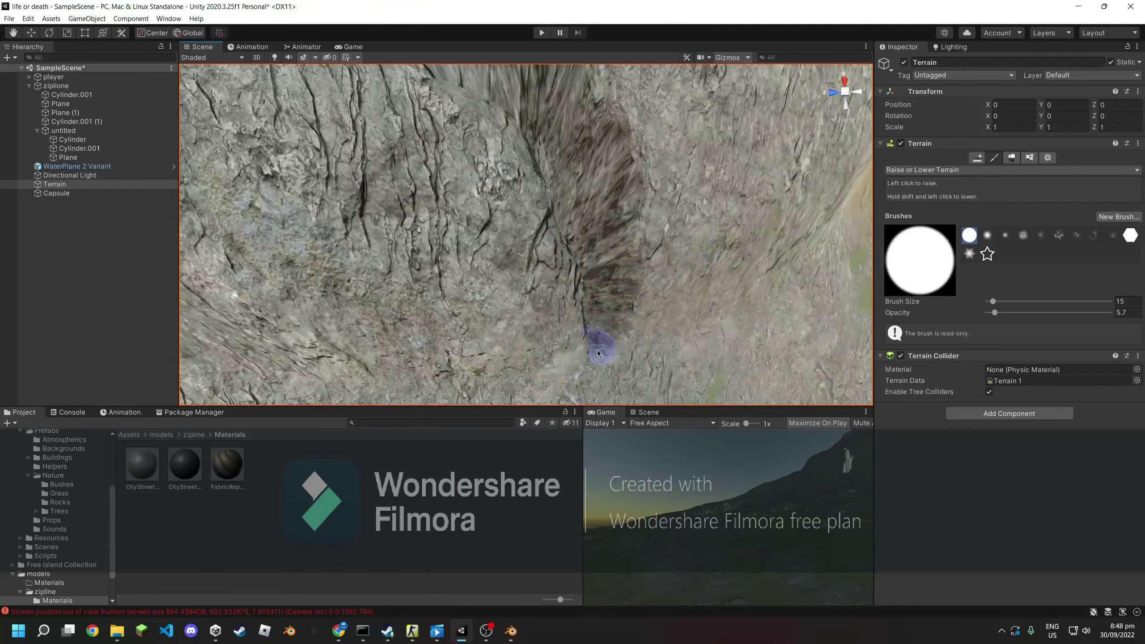
{"action": "mouse_move", "coordinate": [627, 359]}
{"action": "right_mouse_down"}
{"action": "mouse_move", "coordinate": [511, 230]}
{"action": "mouse_move", "coordinate": [434, 179]}
{"action": "mouse_move", "coordinate": [547, 261]}
{"action": "right_mouse_up"}
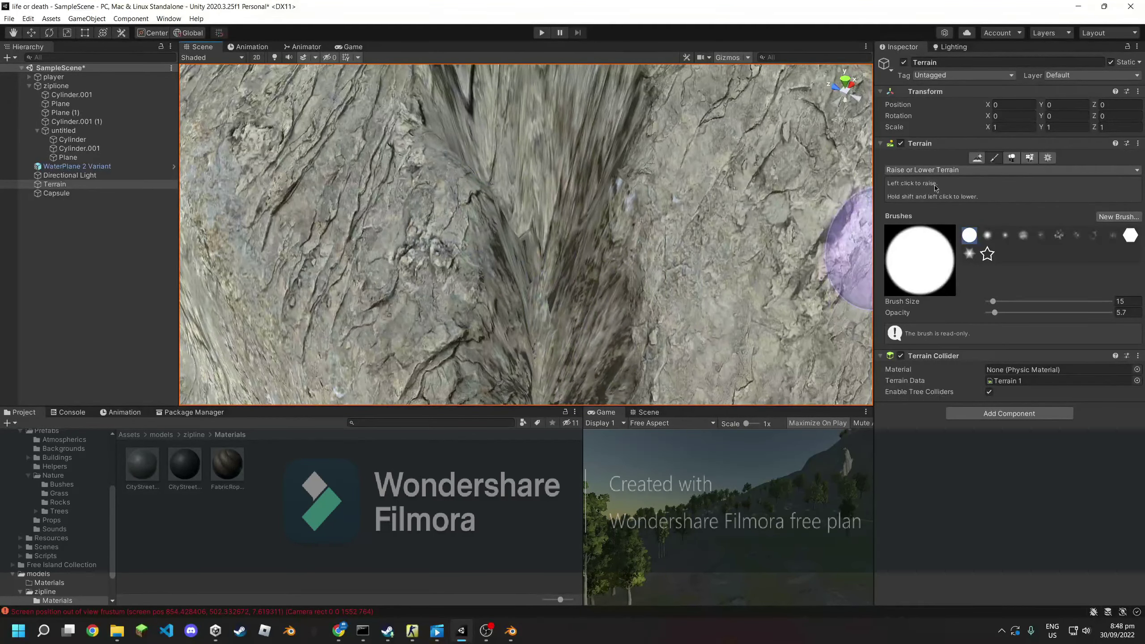
{"action": "mouse_move", "coordinate": [550, 192]}
{"action": "right_mouse_down"}
{"action": "mouse_move", "coordinate": [455, 243]}
{"action": "mouse_move", "coordinate": [518, 240]}
{"action": "right_mouse_up"}
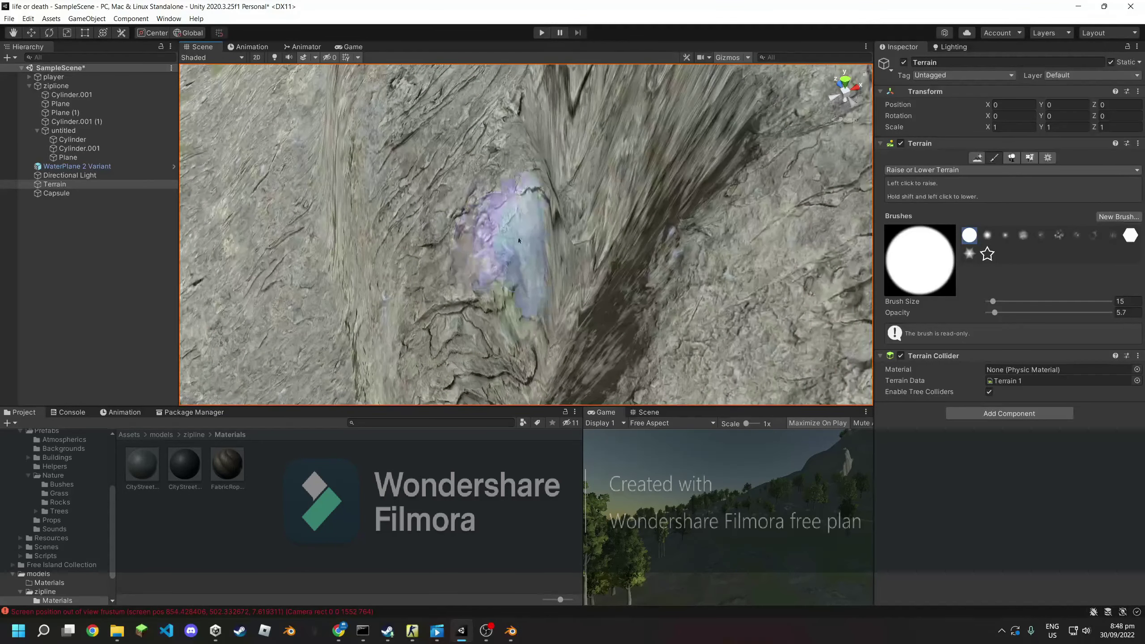
{"action": "left_click_drag", "start_coordinate": [546, 225], "coordinate": [520, 253]}
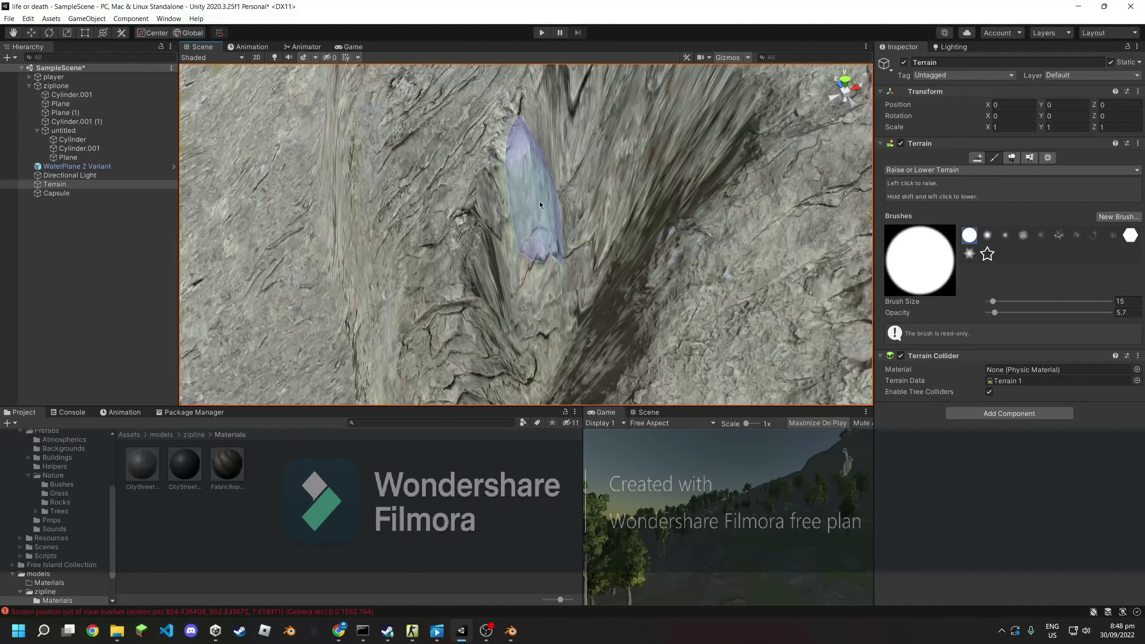
{"action": "right_click_drag", "start_coordinate": [523, 201], "coordinate": [540, 164]}
{"action": "left_click_drag", "start_coordinate": [495, 178], "coordinate": [462, 136]}
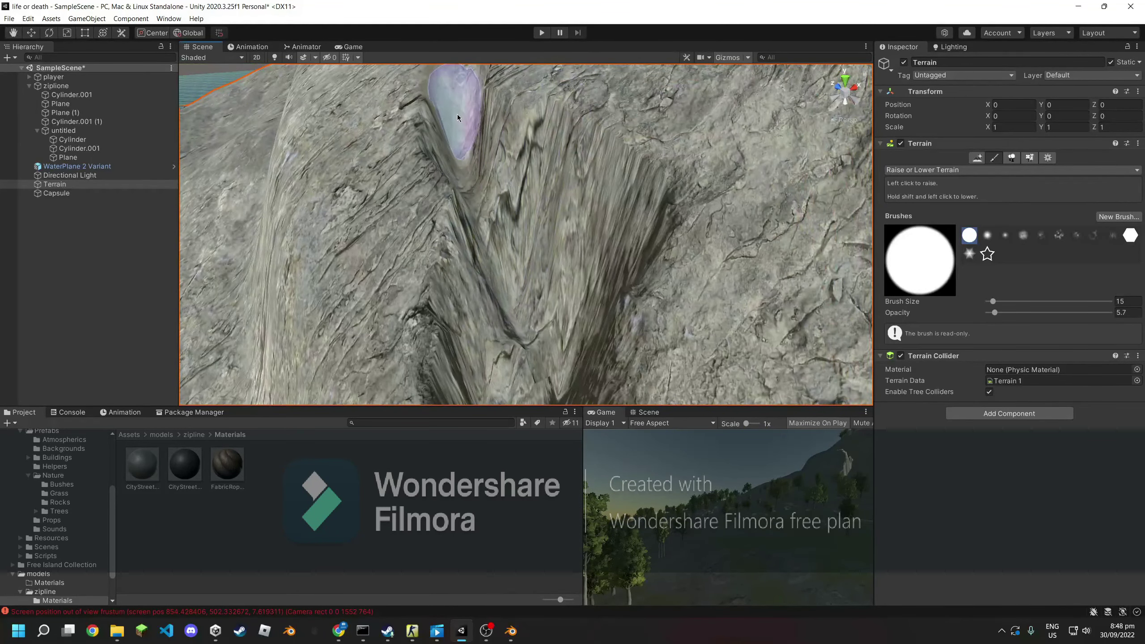
Switch the terrain tool to Smooth Height
{"action": "scroll", "coordinate": [527, 279], "scroll_direction": "up", "scroll_amount": 3}
{"action": "scroll", "coordinate": [527, 280], "scroll_direction": "up", "scroll_amount": 3}
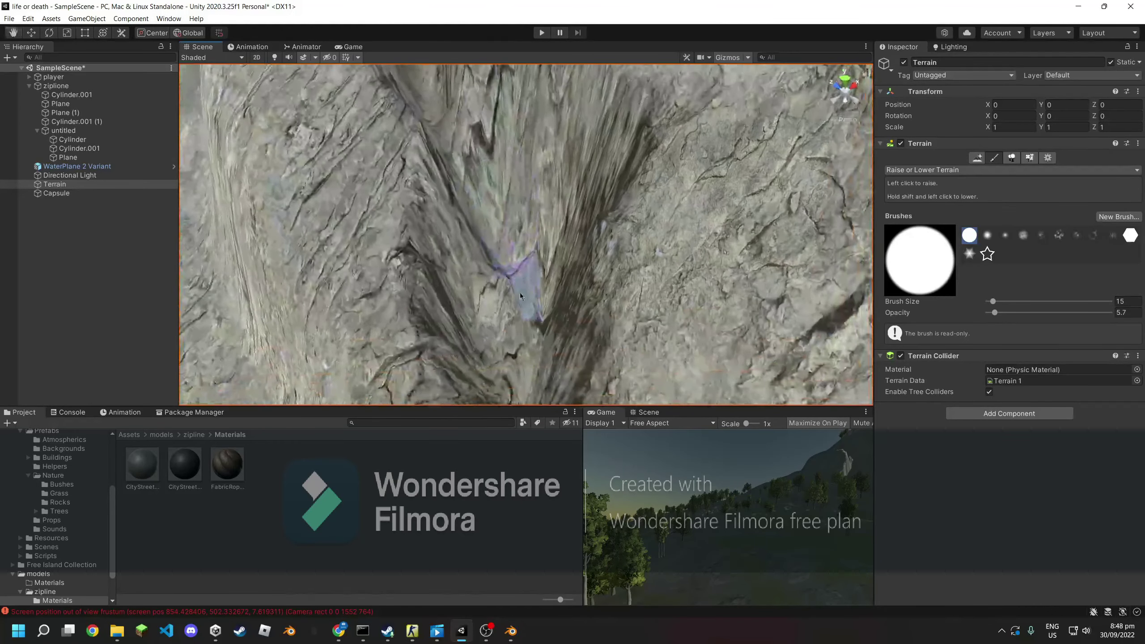
{"action": "left_click", "coordinate": [912, 171]}
{"action": "left_click", "coordinate": [927, 229]}
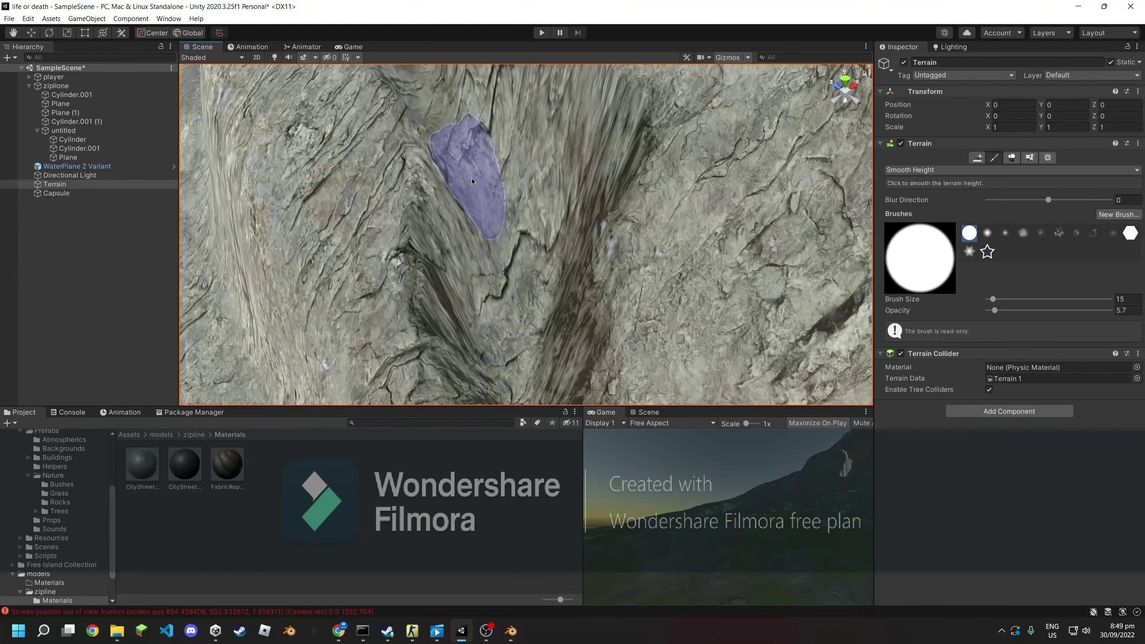
Orbit around the sculpted ridge and gully toward the rock wall, then open the terrain tool list
{"action": "mouse_move", "coordinate": [464, 253]}
{"action": "left_mouse_down", "text": "alt"}
{"action": "mouse_move", "coordinate": [451, 314]}
{"action": "mouse_move", "coordinate": [558, 304]}
{"action": "left_mouse_up", "text": "alt"}
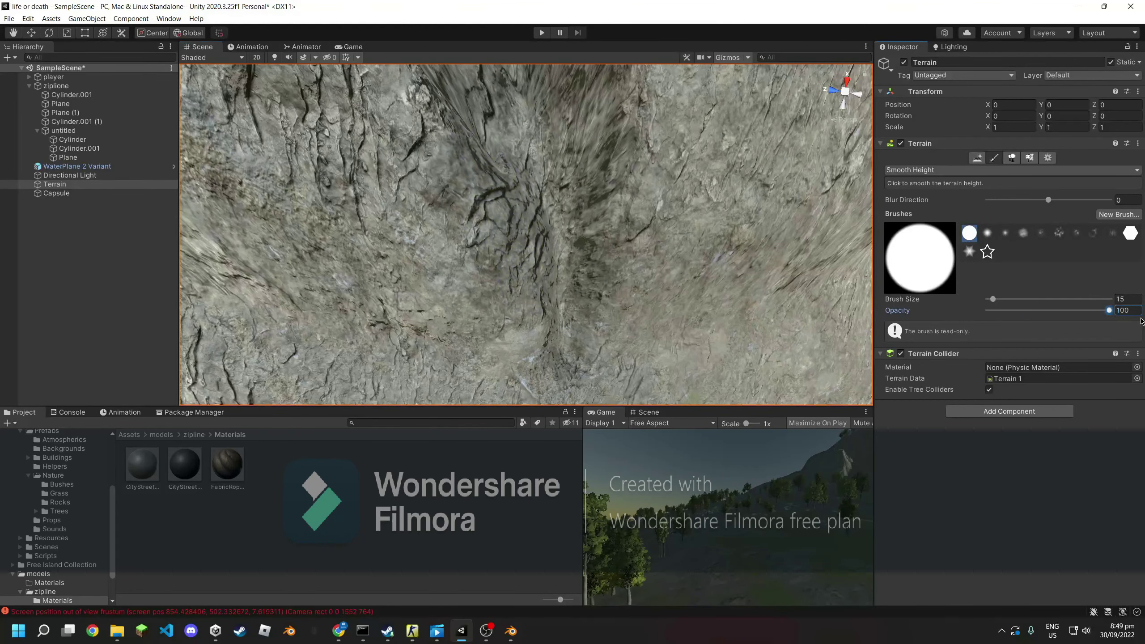
{"action": "right_click_drag", "start_coordinate": [699, 239], "coordinate": [527, 293]}
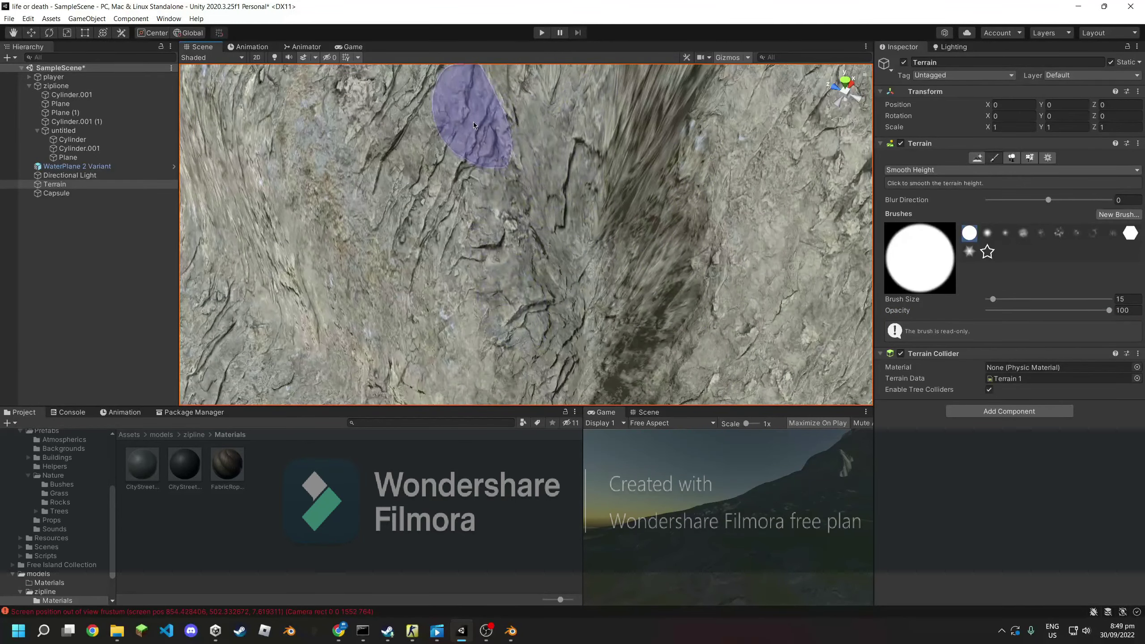
{"action": "right_click_drag", "start_coordinate": [473, 125], "coordinate": [916, 300]}
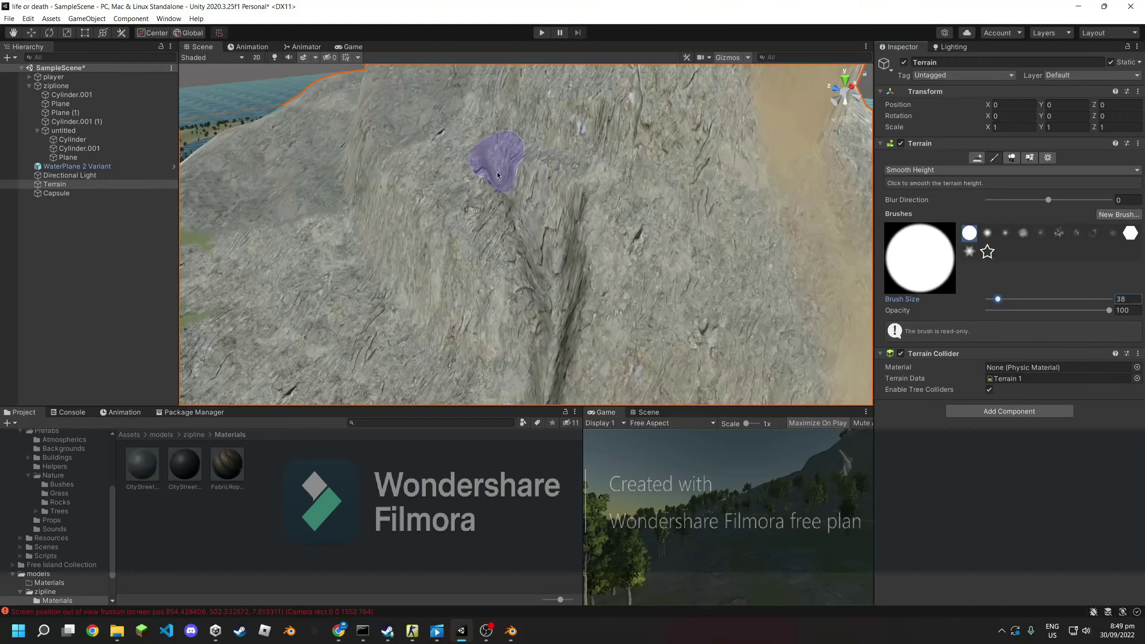
{"action": "mouse_move", "coordinate": [544, 370]}
{"action": "right_mouse_down"}
{"action": "mouse_move", "coordinate": [579, 278]}
{"action": "mouse_move", "coordinate": [489, 128]}
{"action": "mouse_move", "coordinate": [571, 269]}
{"action": "mouse_move", "coordinate": [541, 284]}
{"action": "right_mouse_up"}
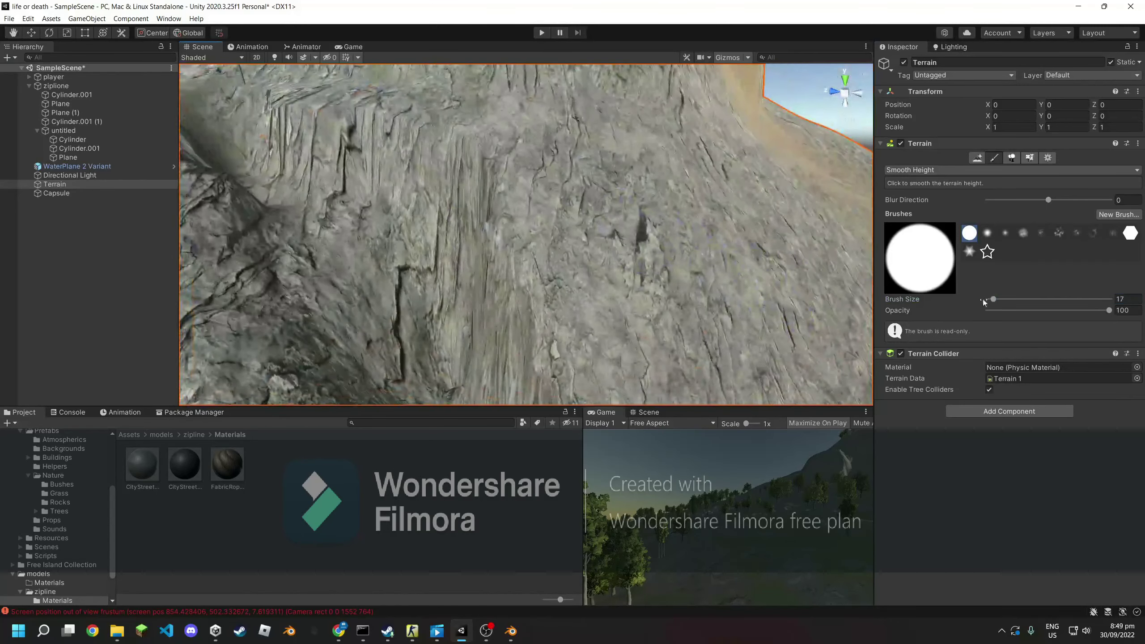
{"action": "right_click_drag", "start_coordinate": [687, 229], "coordinate": [514, 228]}
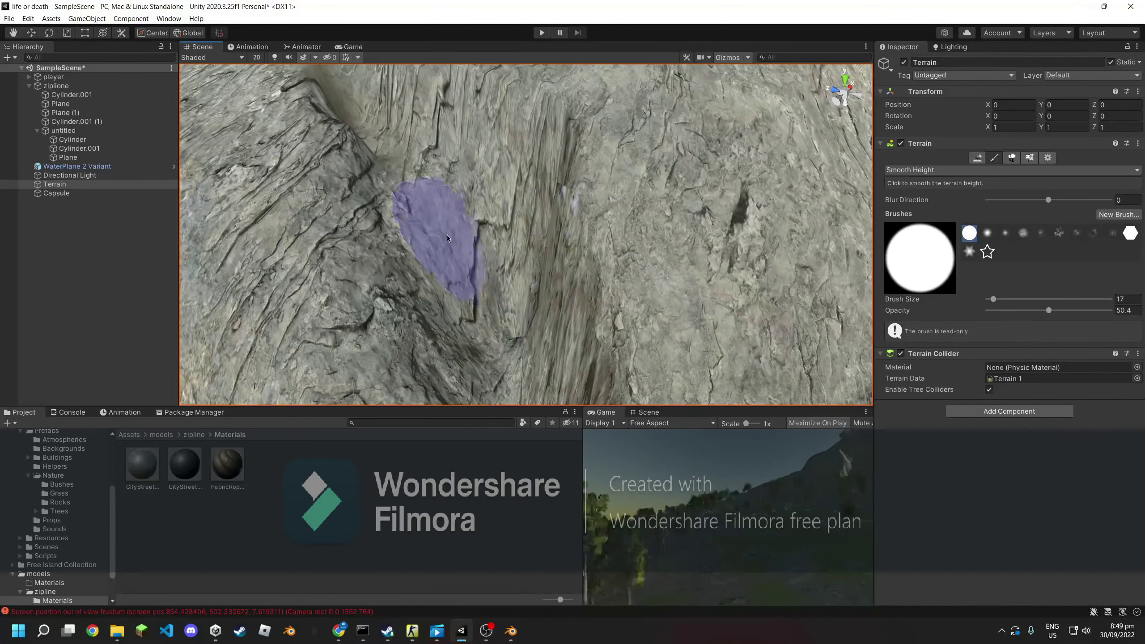
{"action": "left_click", "coordinate": [940, 170]}
With Raise or Lower Terrain at opacity 10.8, build up the gully wall along its length
{"action": "left_click", "coordinate": [940, 181]}
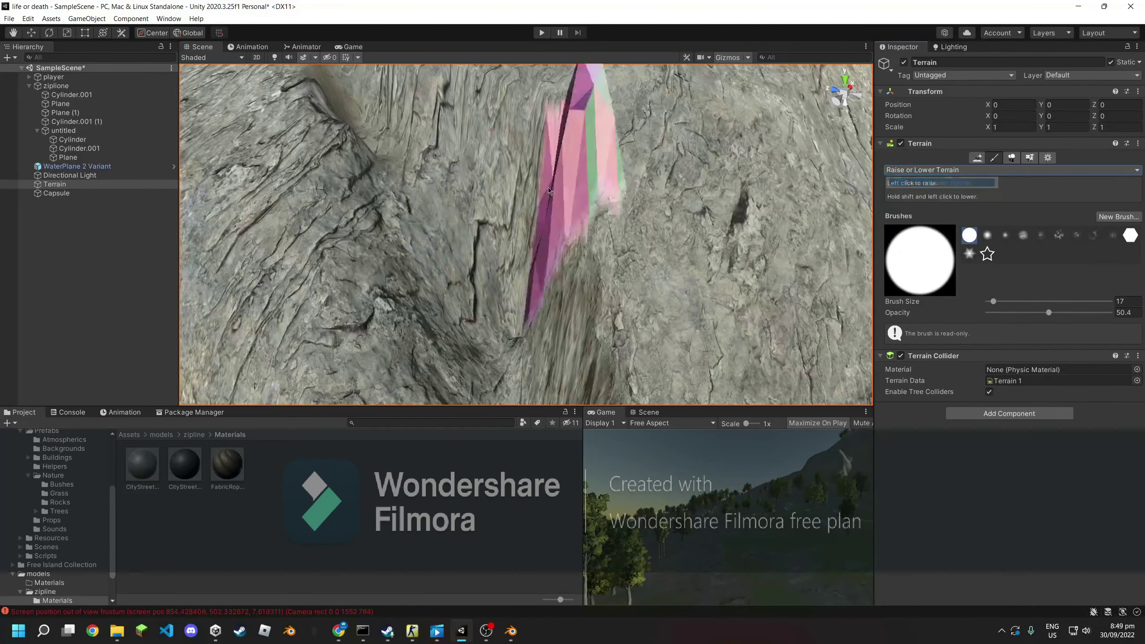
{"action": "left_click_drag", "start_coordinate": [434, 226], "coordinate": [435, 226]}
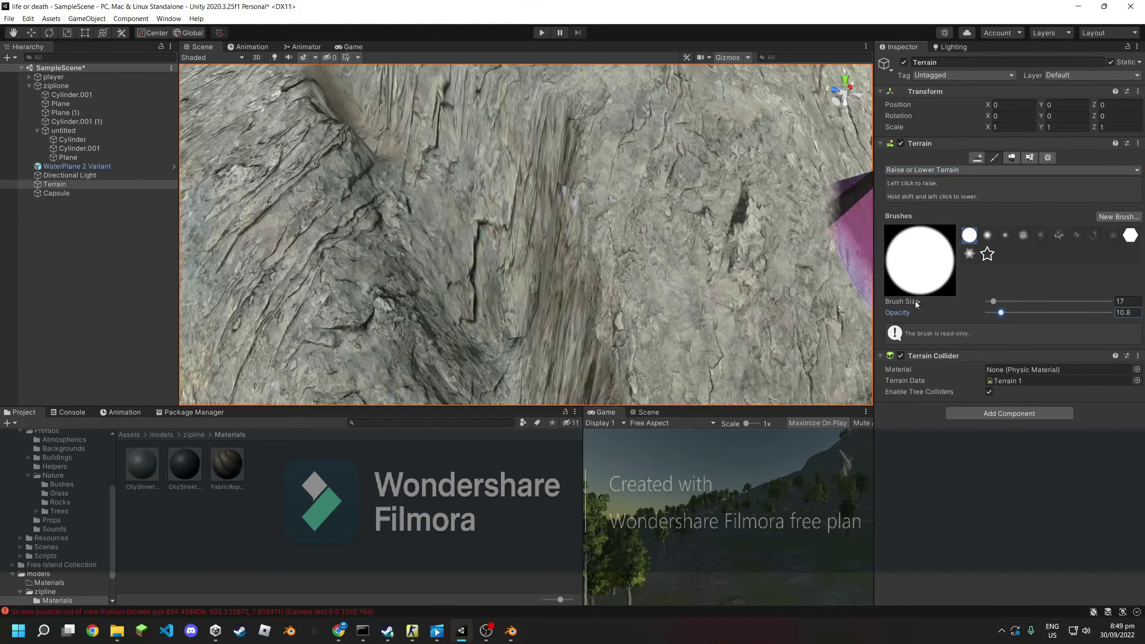
{"action": "left_click_drag", "start_coordinate": [436, 207], "coordinate": [455, 245]}
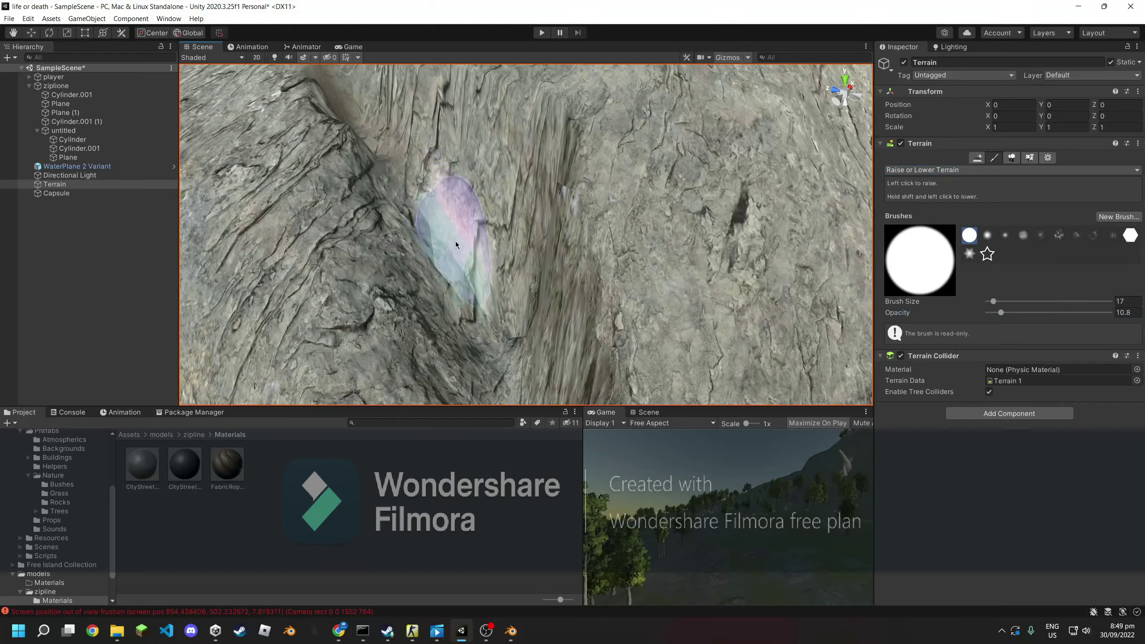
{"action": "right_click_drag", "start_coordinate": [455, 242], "coordinate": [420, 244]}
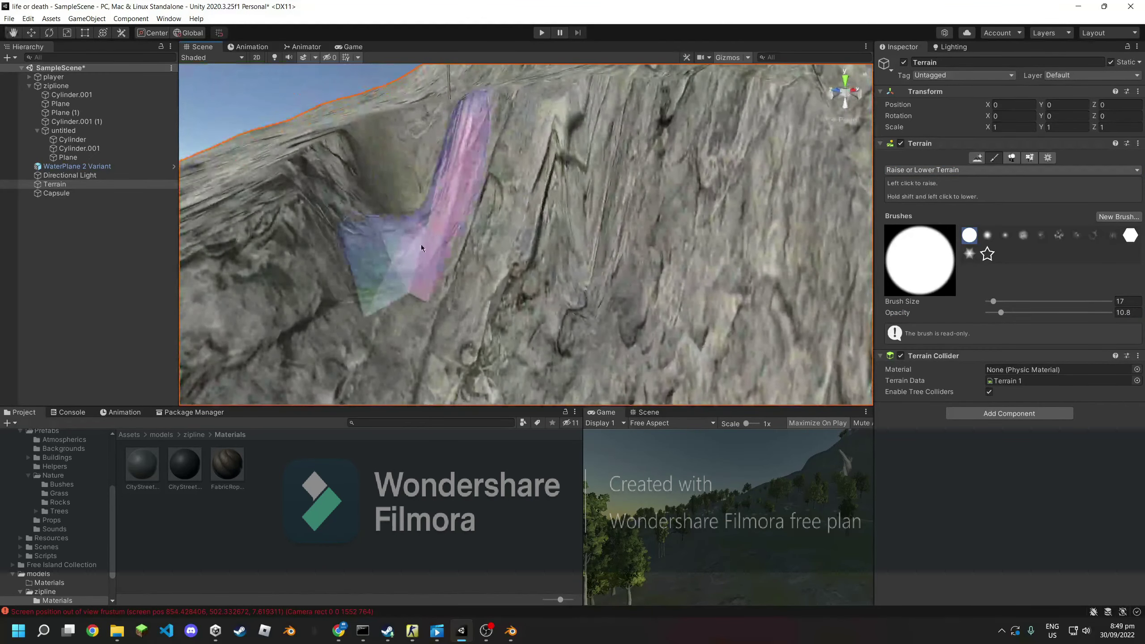
{"action": "mouse_move", "coordinate": [421, 245]}
{"action": "left_mouse_down"}
{"action": "mouse_move", "coordinate": [445, 322]}
{"action": "mouse_move", "coordinate": [399, 229]}
{"action": "left_mouse_up"}
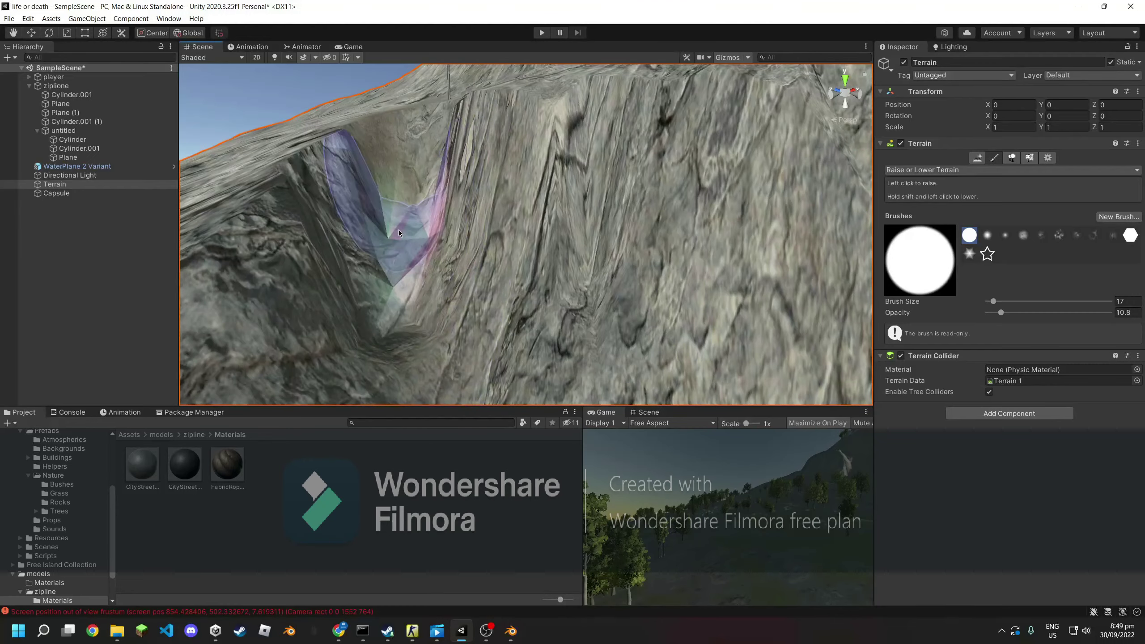
{"action": "right_click_drag", "start_coordinate": [399, 229], "coordinate": [469, 212]}
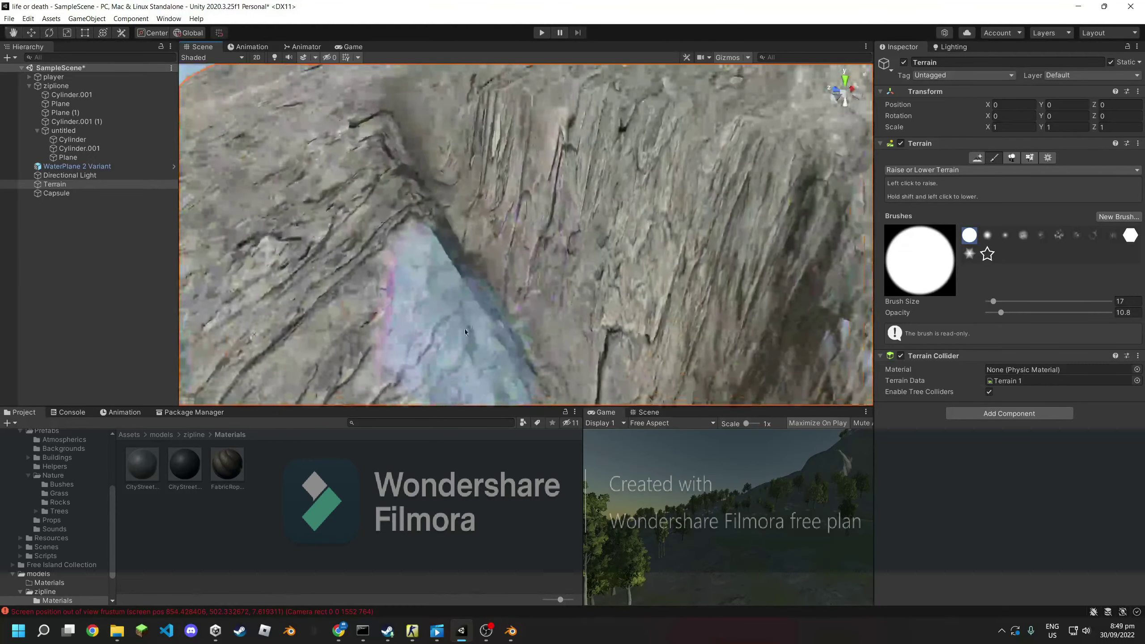
Briefly smooth the terrain height, then switch the terrain tool to Paint Texture
{"action": "left_click", "coordinate": [952, 171]}
{"action": "left_click", "coordinate": [927, 229]}
{"action": "mouse_move", "coordinate": [784, 235]}
{"action": "right_mouse_down"}
{"action": "mouse_move", "coordinate": [556, 210]}
{"action": "mouse_move", "coordinate": [531, 165]}
{"action": "right_mouse_up"}
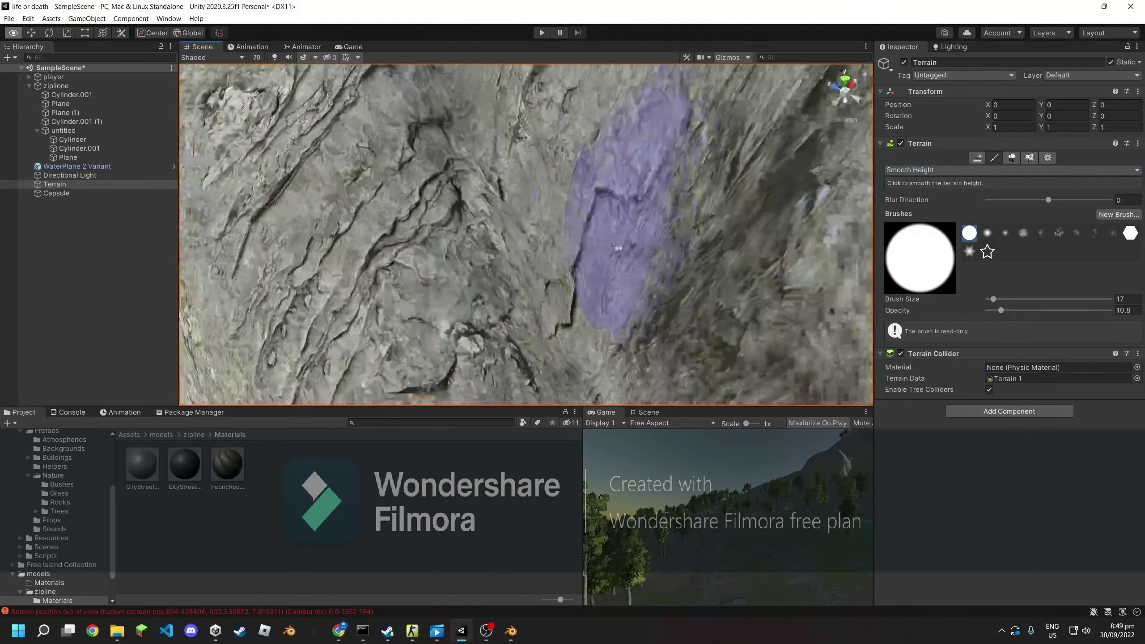
{"action": "left_click", "coordinate": [935, 172]}
{"action": "left_click", "coordinate": [919, 207]}
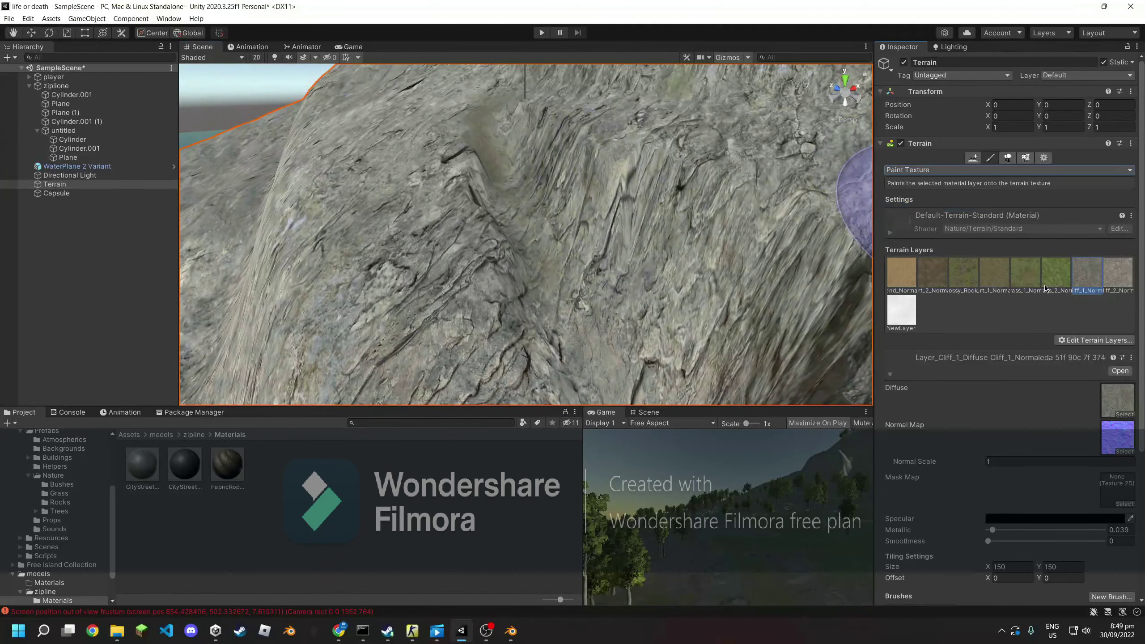
Select the Dirt_2 layer and paint dirt over the gully floor down the slope
{"action": "left_click", "coordinate": [932, 272]}
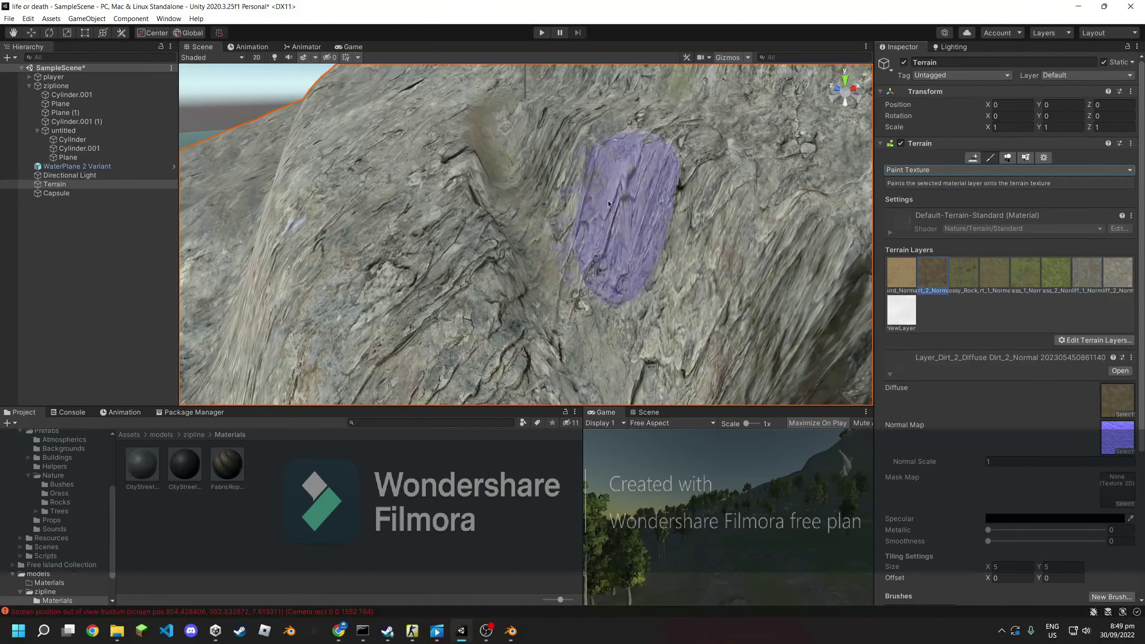
{"action": "left_click_drag", "start_coordinate": [499, 169], "coordinate": [520, 219]}
{"action": "mouse_move", "coordinate": [614, 389]}
{"action": "left_mouse_down", "text": "alt"}
{"action": "mouse_move", "coordinate": [557, 326]}
{"action": "mouse_move", "coordinate": [655, 314]}
{"action": "left_mouse_up", "text": "alt"}
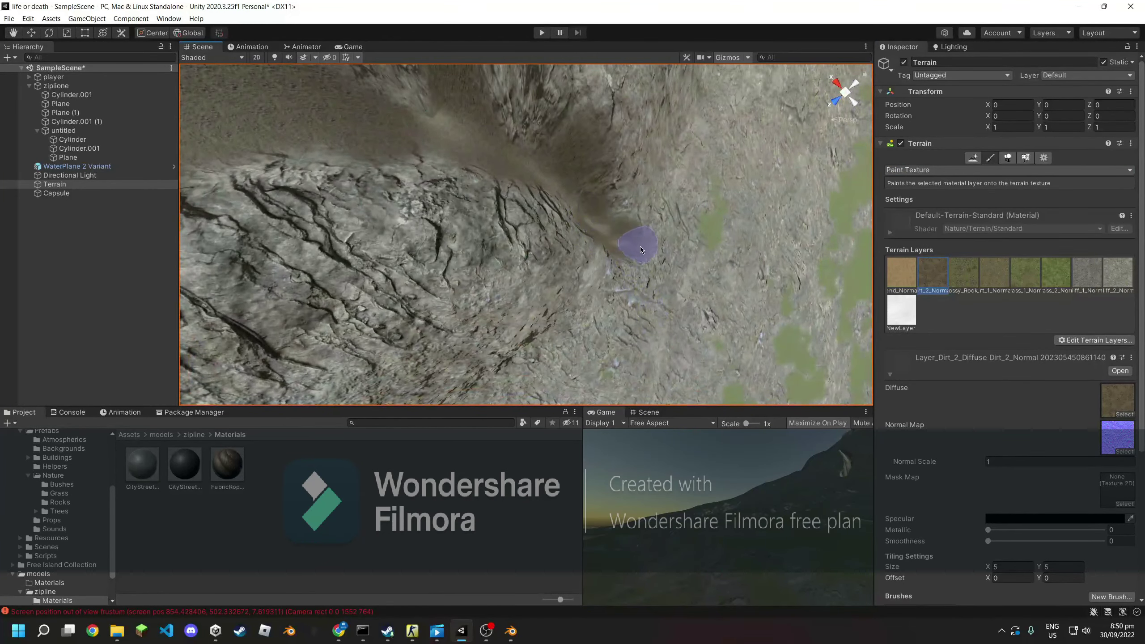
{"action": "mouse_move", "coordinate": [640, 250]}
{"action": "left_mouse_down", "text": "alt"}
{"action": "mouse_move", "coordinate": [689, 205]}
{"action": "mouse_move", "coordinate": [673, 118]}
{"action": "mouse_move", "coordinate": [464, 164]}
{"action": "mouse_move", "coordinate": [476, 210]}
{"action": "mouse_move", "coordinate": [481, 143]}
{"action": "mouse_move", "coordinate": [467, 144]}
{"action": "mouse_move", "coordinate": [453, 167]}
{"action": "mouse_move", "coordinate": [484, 194]}
{"action": "left_mouse_up", "text": "alt"}
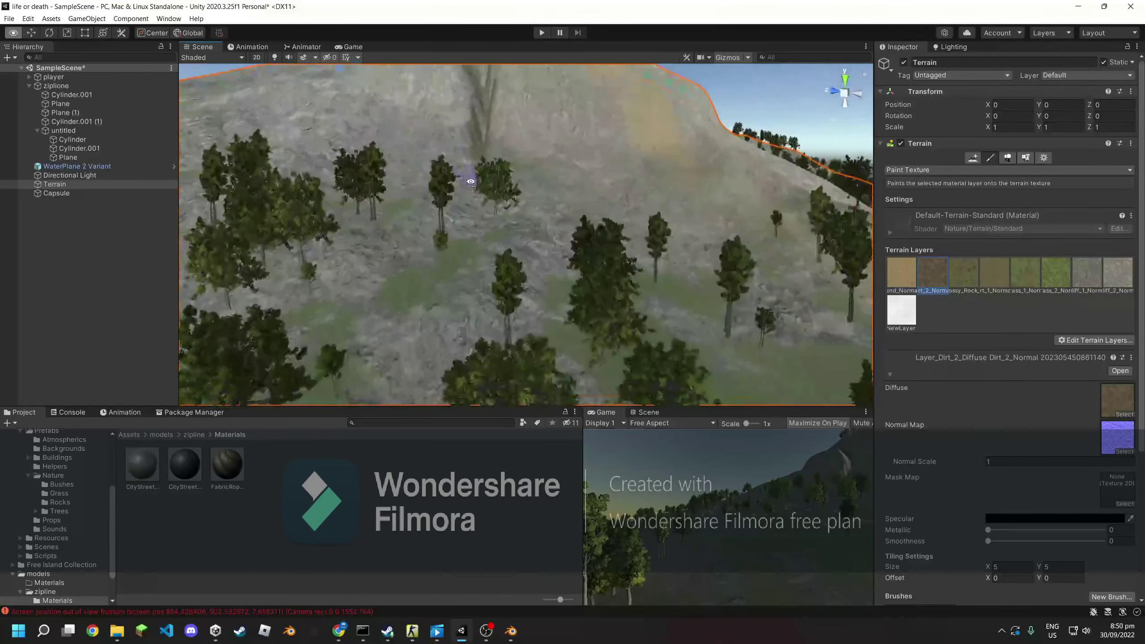
Hide and reshow the trees repeatedly to check the painted dirt trail from several angles
{"action": "key", "text": "ctrl+z"}
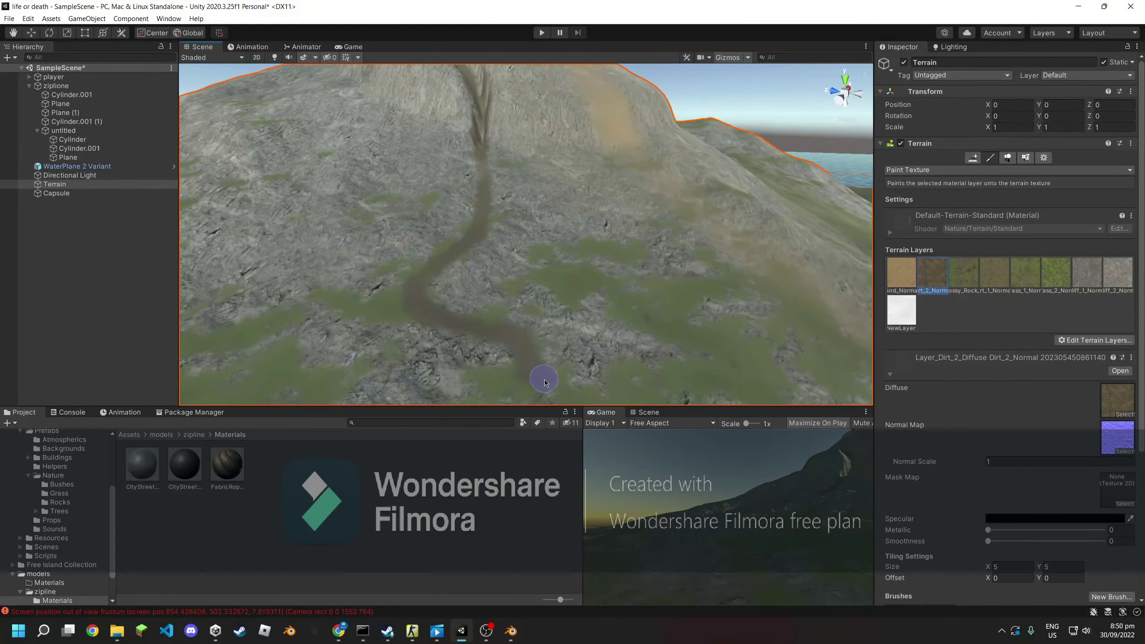
{"action": "key", "text": "ctrl+y"}
{"action": "mouse_move", "coordinate": [545, 383]}
{"action": "left_mouse_down", "text": "alt"}
{"action": "mouse_move", "coordinate": [496, 250]}
{"action": "mouse_move", "coordinate": [545, 243]}
{"action": "left_mouse_up", "text": "alt"}
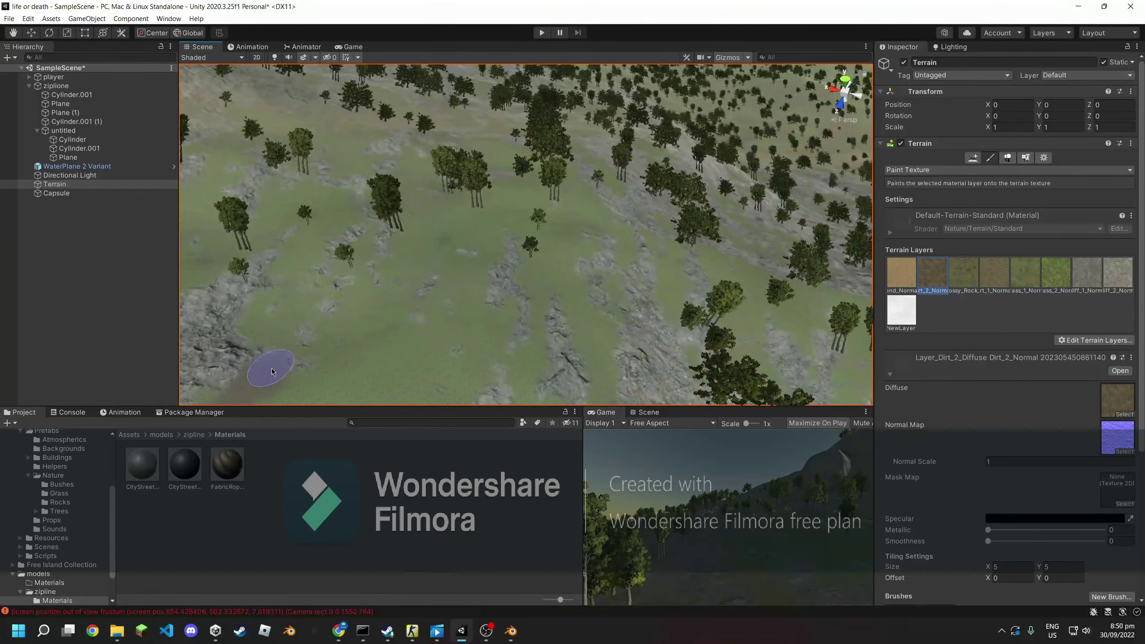
{"action": "key", "text": "ctrl+z"}
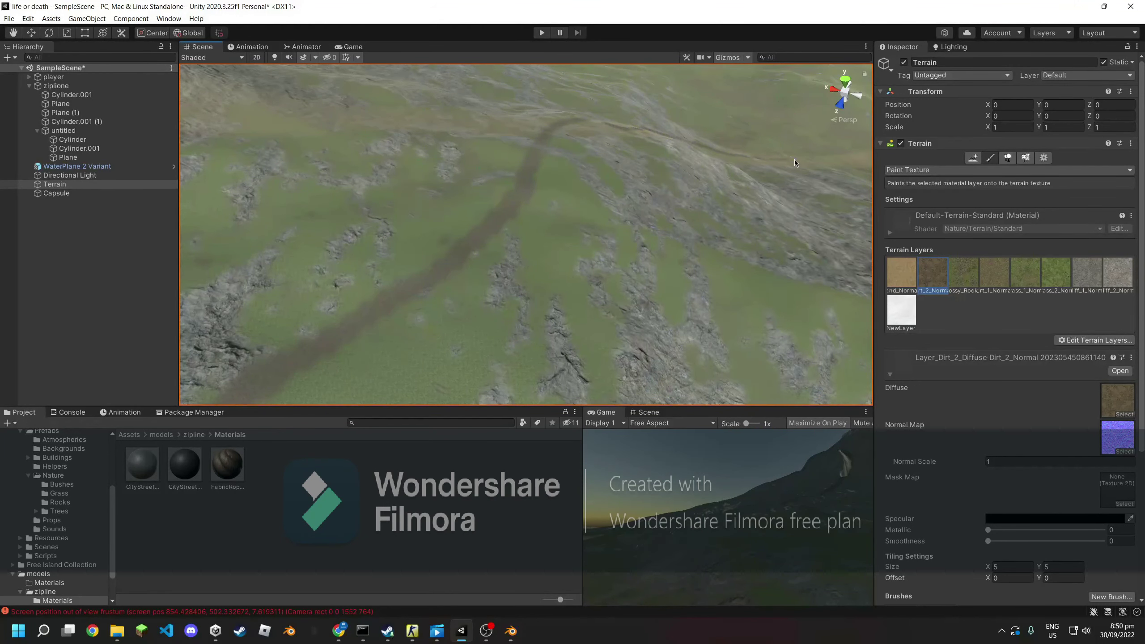
{"action": "key", "text": "ctrl+y"}
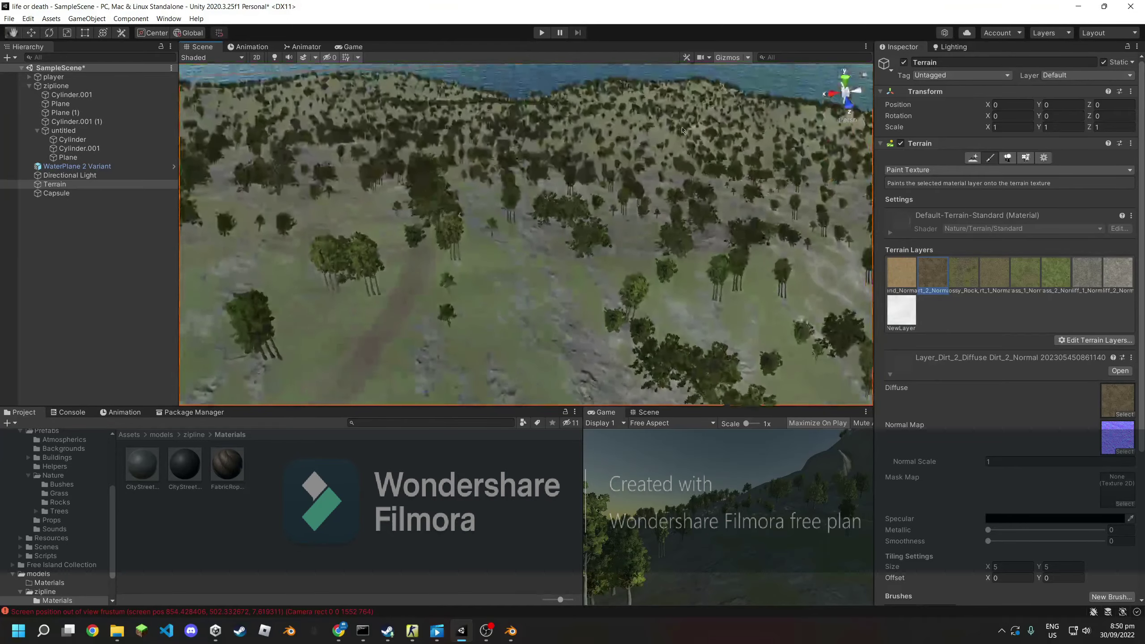
{"action": "mouse_move", "coordinate": [631, 270]}
{"action": "left_mouse_down", "text": "alt"}
{"action": "mouse_move", "coordinate": [640, 128]}
{"action": "mouse_move", "coordinate": [592, 133]}
{"action": "mouse_move", "coordinate": [428, 232]}
{"action": "left_mouse_up", "text": "alt"}
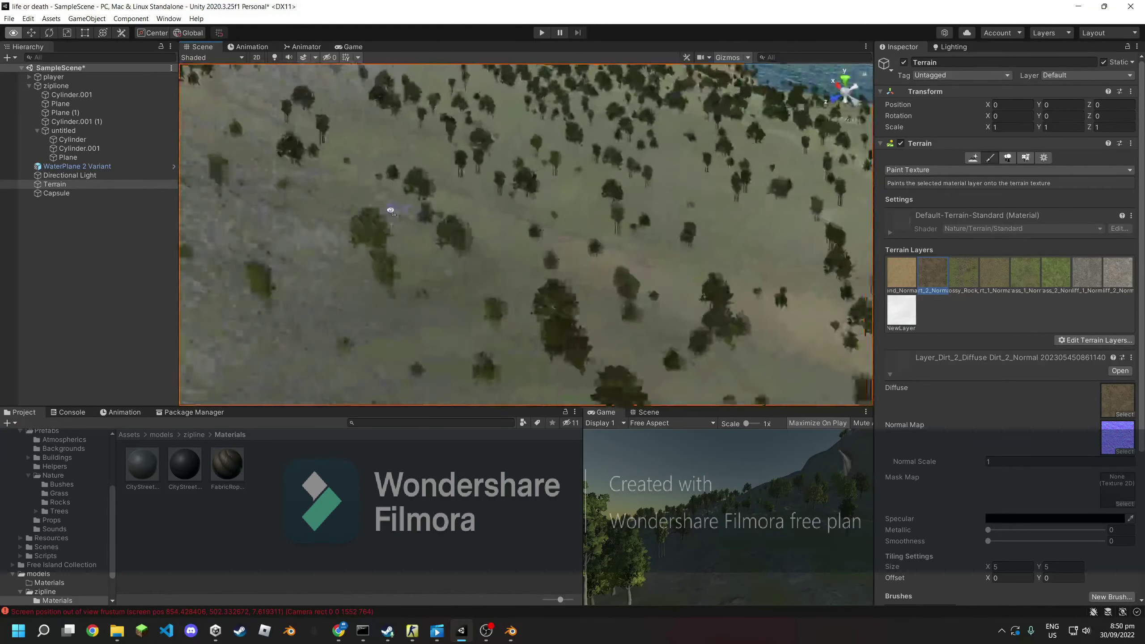
{"action": "key", "text": "ctrl+z"}
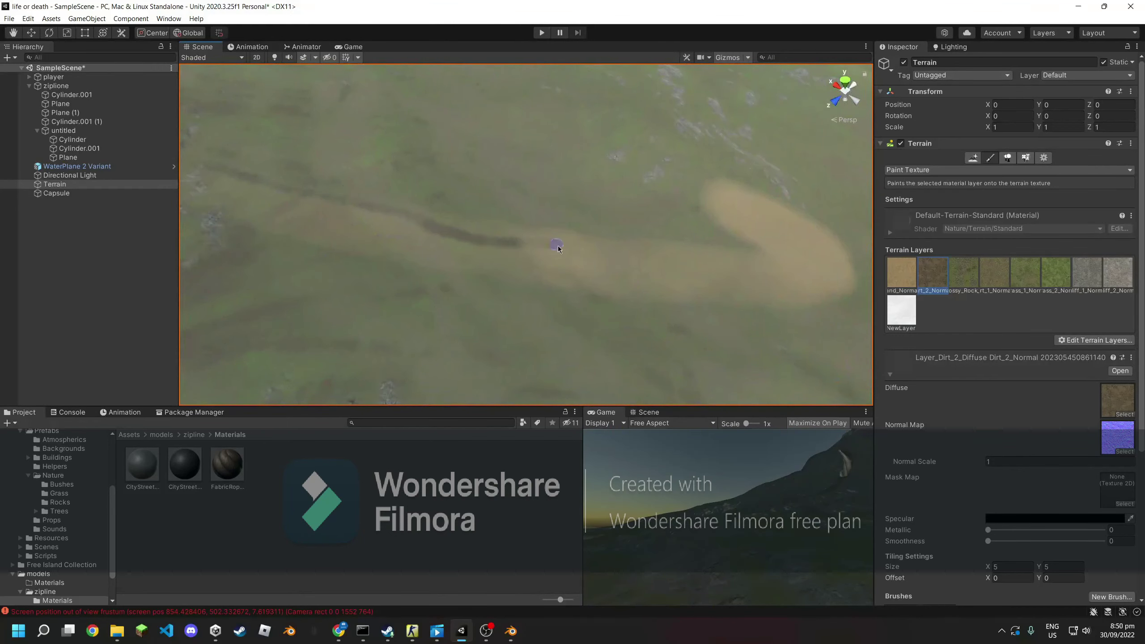
{"action": "key", "text": "ctrl+y"}
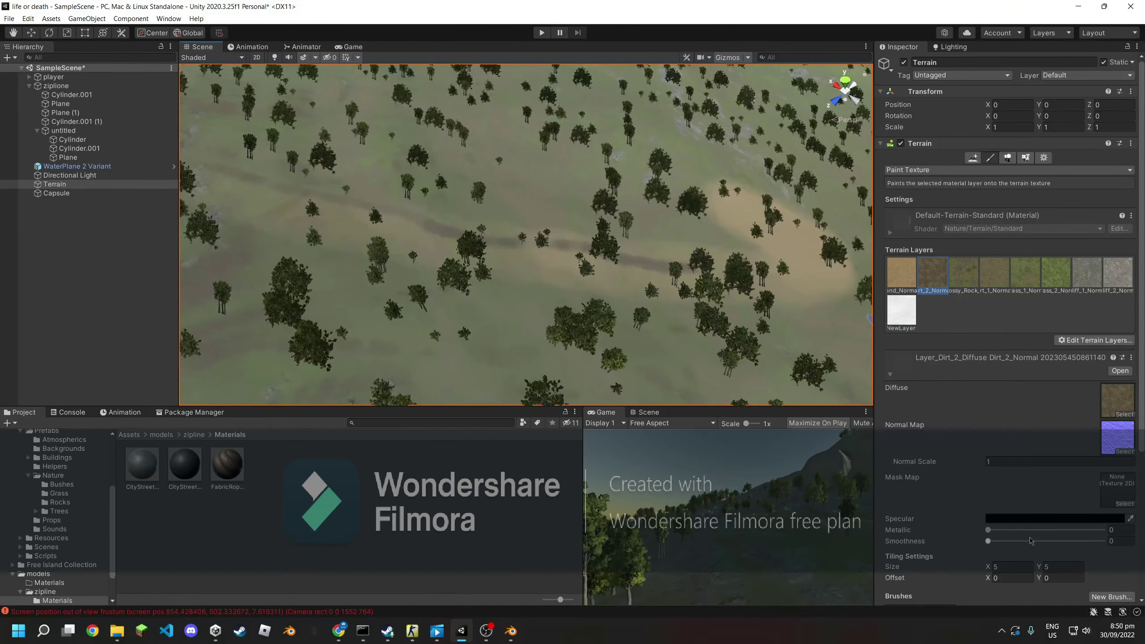
{"action": "scroll", "coordinate": [1030, 541], "scroll_direction": "down", "scroll_amount": 5}
Enlarge the brush to size 173 and paint a dark Dirt_2 patch along the trail
{"action": "left_click_drag", "start_coordinate": [1036, 483], "coordinate": [1039, 483]}
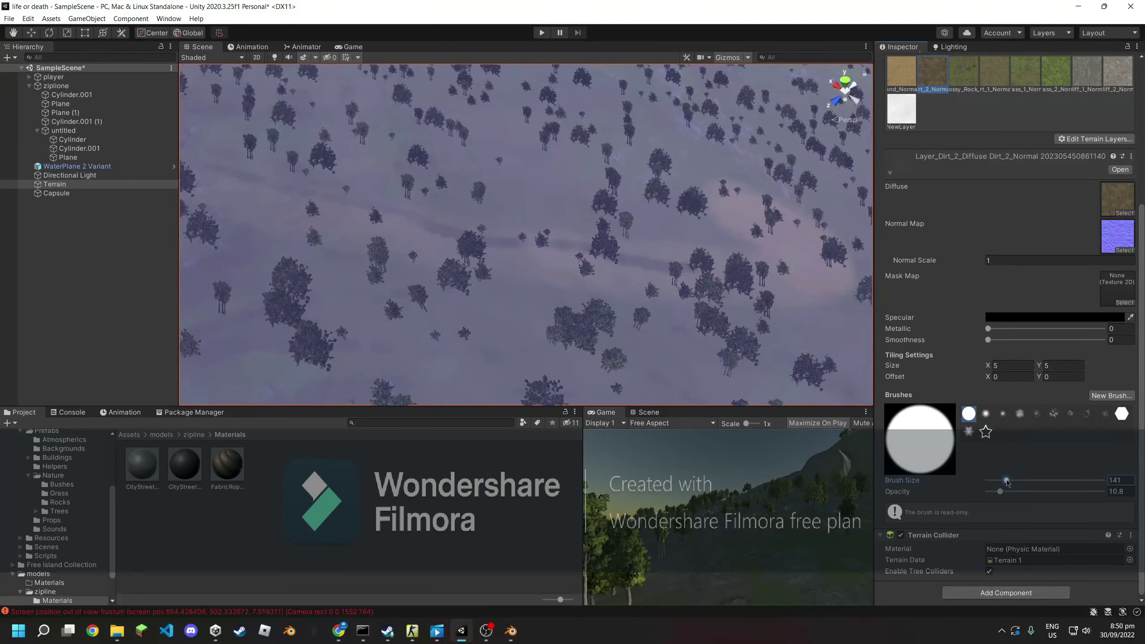
{"action": "scroll", "coordinate": [744, 230], "scroll_direction": "up", "scroll_amount": 10}
{"action": "left_click_drag", "start_coordinate": [764, 247], "coordinate": [858, 244]}
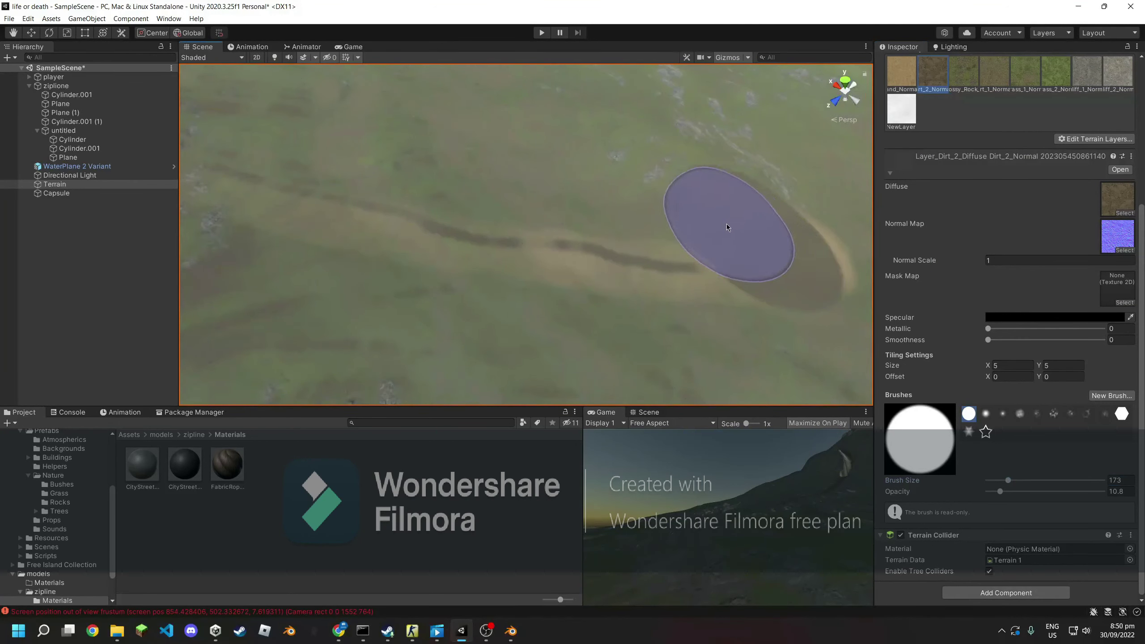
{"action": "scroll", "coordinate": [549, 293], "scroll_direction": "down", "scroll_amount": 10}
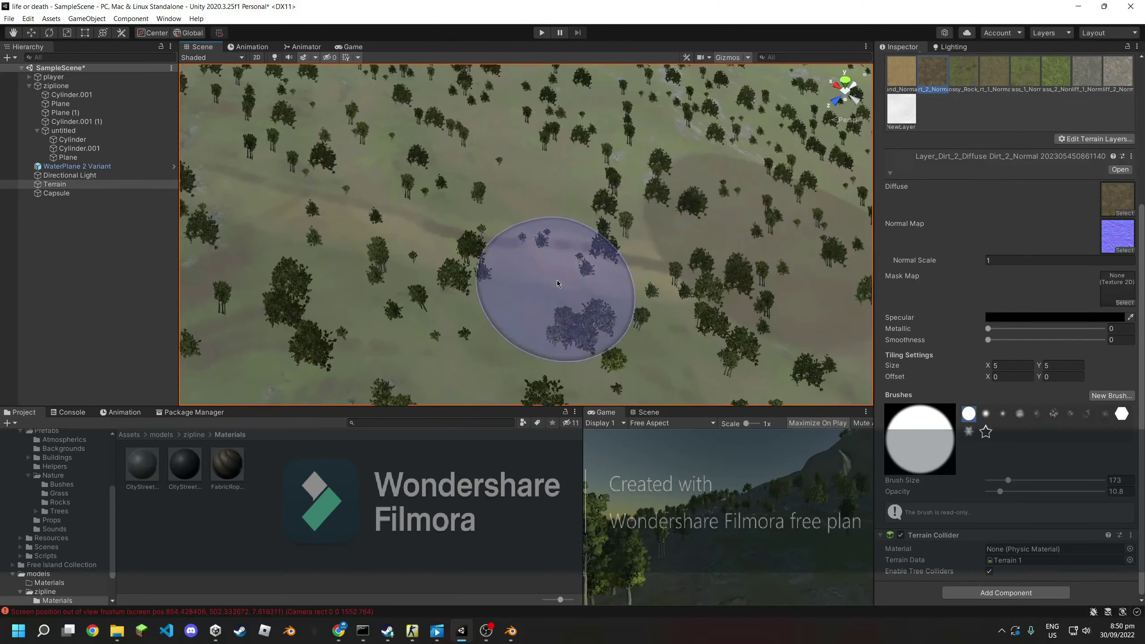
{"action": "left_click_drag", "start_coordinate": [609, 256], "coordinate": [619, 247], "text": "alt"}
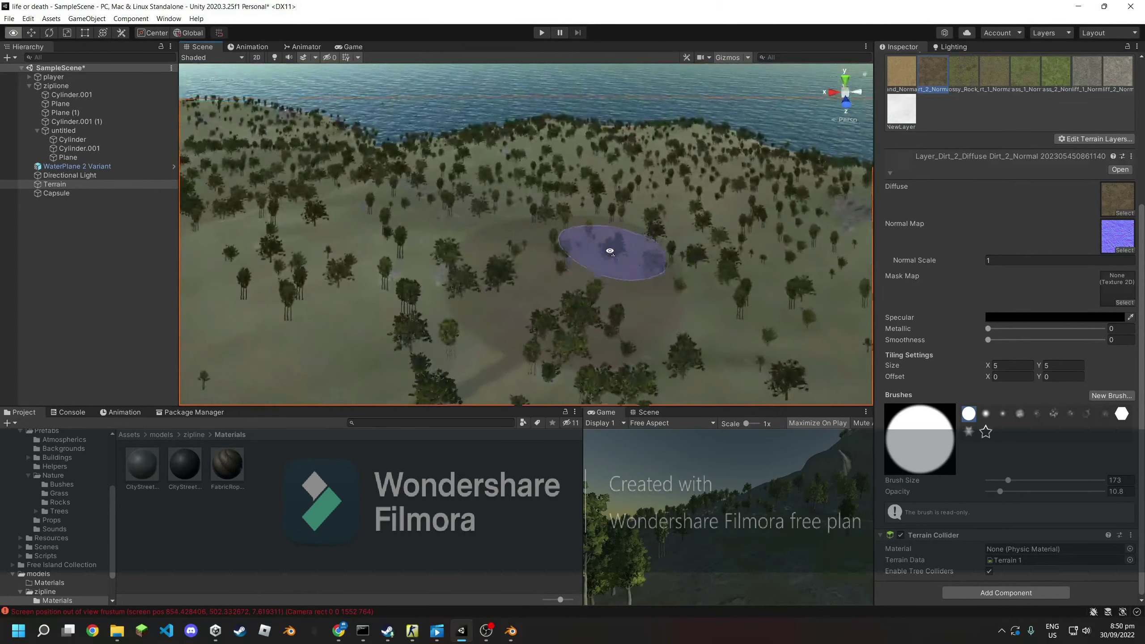
{"action": "scroll", "coordinate": [613, 251], "scroll_direction": "up", "scroll_amount": 5}
{"action": "left_click_drag", "start_coordinate": [532, 276], "coordinate": [447, 289], "text": "alt"}
{"action": "scroll", "coordinate": [448, 290], "scroll_direction": "up", "scroll_amount": 5}
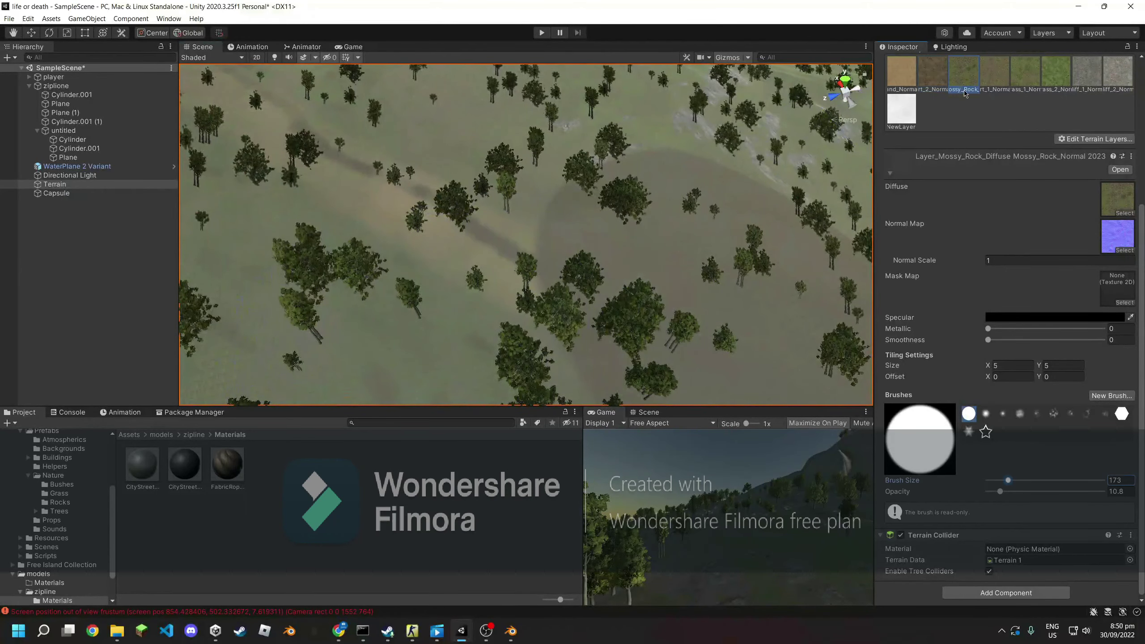
Brush green grass texture over the dark diagonal path, then view the terrain from above
{"action": "scroll", "coordinate": [434, 184], "scroll_direction": "up", "scroll_amount": 5}
{"action": "scroll", "coordinate": [634, 201], "scroll_direction": "down", "scroll_amount": 5}
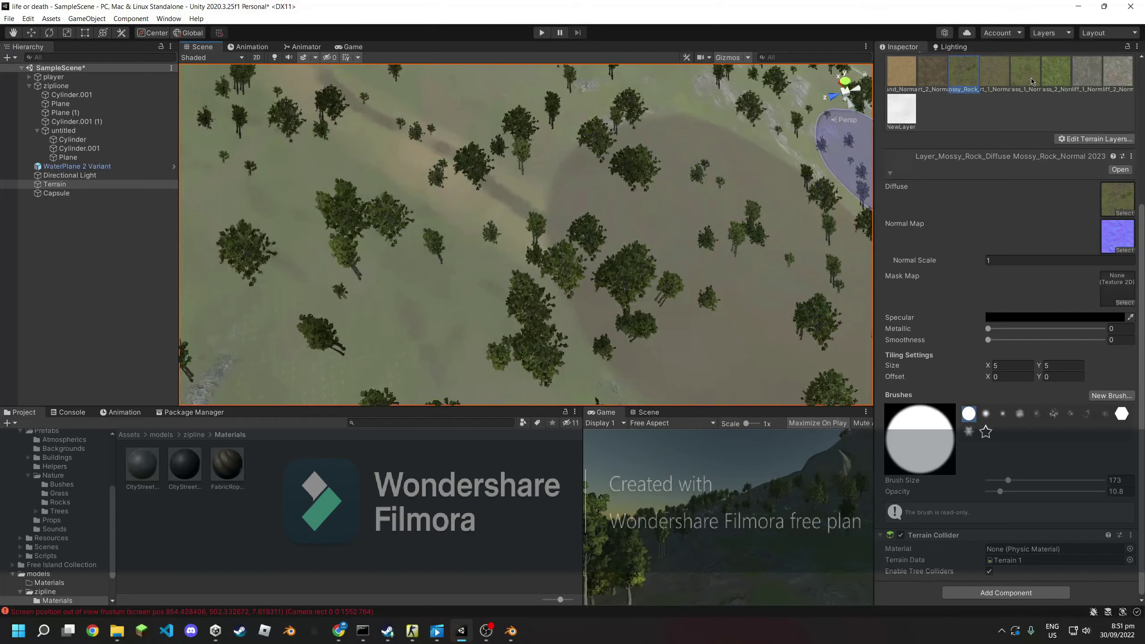
{"action": "mouse_move", "coordinate": [459, 135]}
{"action": "left_mouse_down"}
{"action": "mouse_move", "coordinate": [729, 263]}
{"action": "mouse_move", "coordinate": [444, 69]}
{"action": "mouse_move", "coordinate": [452, 99]}
{"action": "left_mouse_up"}
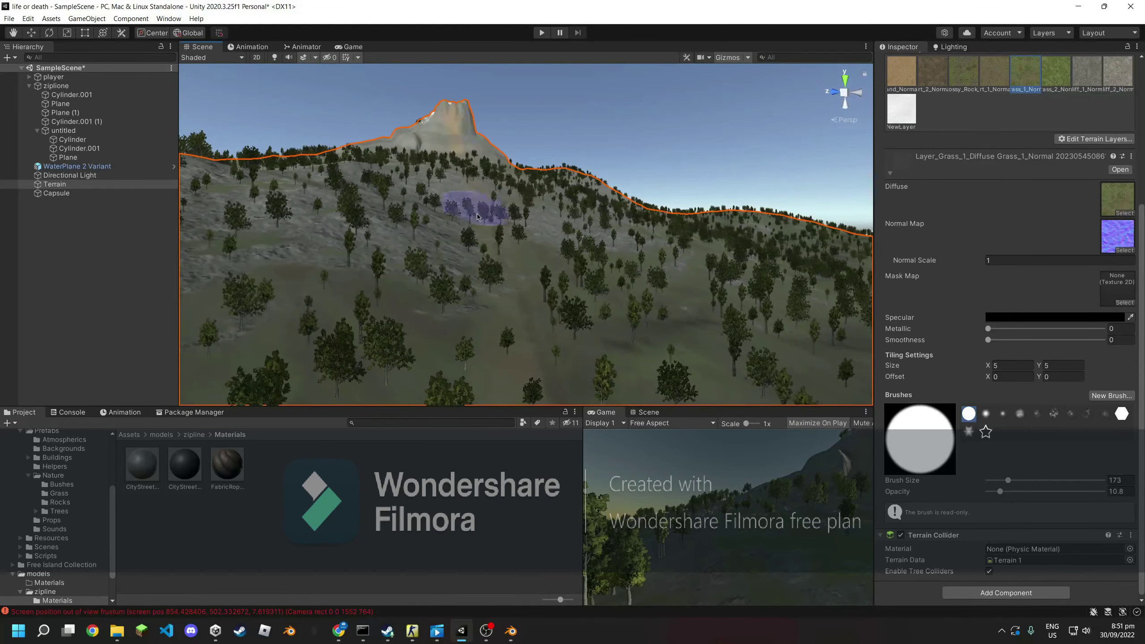
{"action": "left_click_drag", "start_coordinate": [491, 255], "coordinate": [670, 322], "text": "alt"}
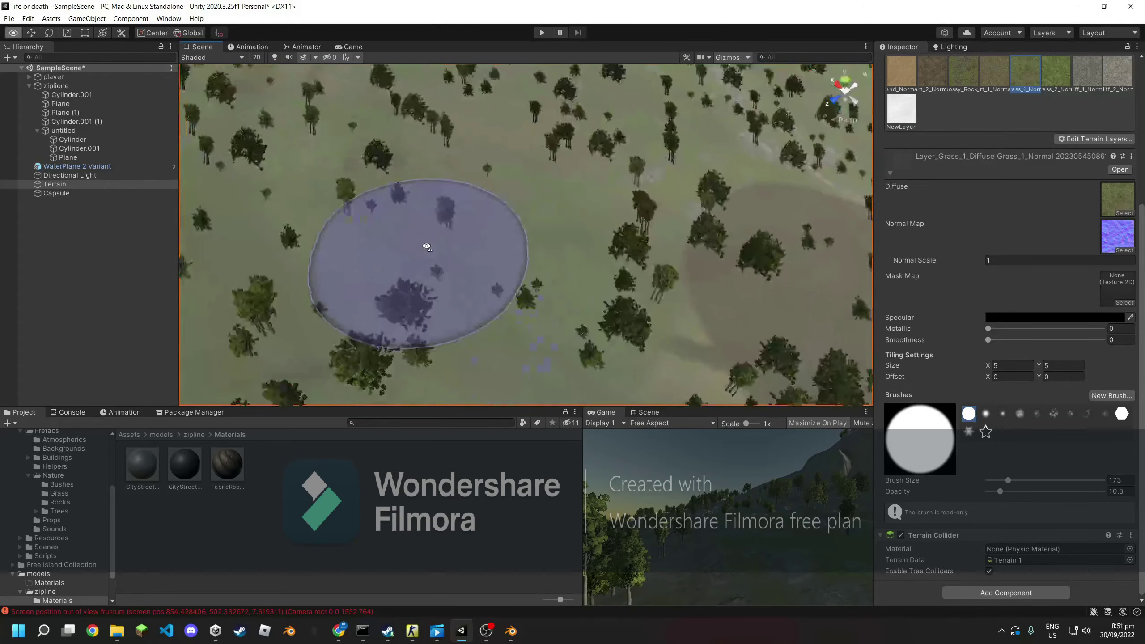
{"action": "mouse_move", "coordinate": [670, 322]}
{"action": "left_mouse_down", "text": "alt"}
{"action": "mouse_move", "coordinate": [621, 347]}
{"action": "mouse_move", "coordinate": [510, 217]}
{"action": "mouse_move", "coordinate": [708, 417]}
{"action": "mouse_move", "coordinate": [584, 329]}
{"action": "left_mouse_up", "text": "alt"}
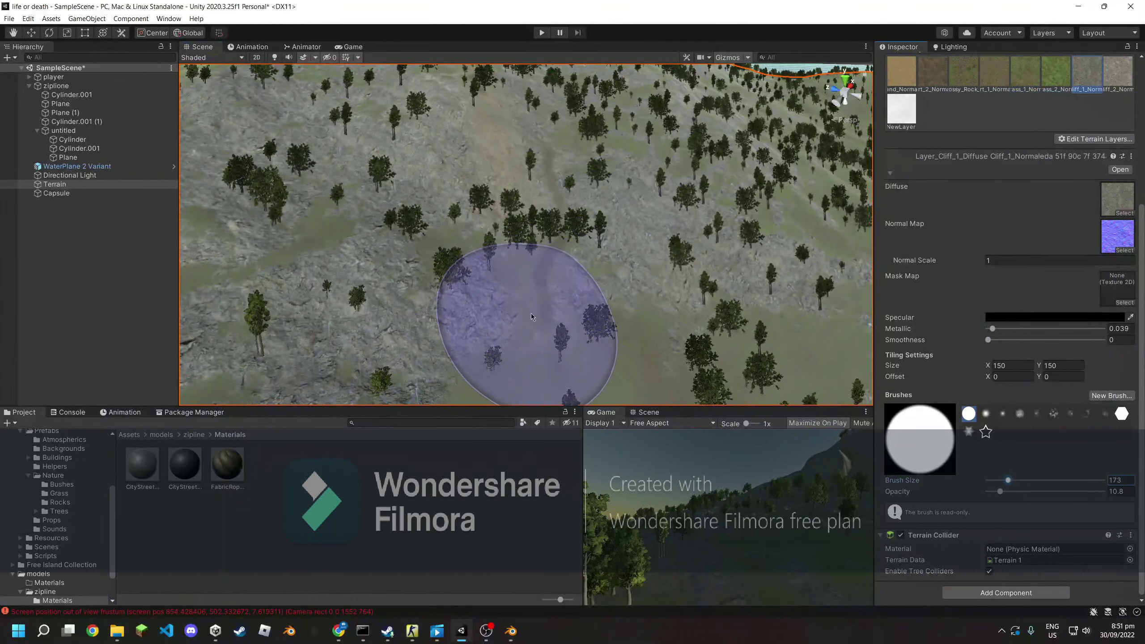
Cover the slopes and mountain with grey Cliff_1 texture using brush size 65
{"action": "mouse_move", "coordinate": [531, 317]}
{"action": "left_mouse_down", "text": "alt"}
{"action": "mouse_move", "coordinate": [543, 158]}
{"action": "mouse_move", "coordinate": [523, 297]}
{"action": "mouse_move", "coordinate": [939, 442]}
{"action": "left_mouse_up", "text": "alt"}
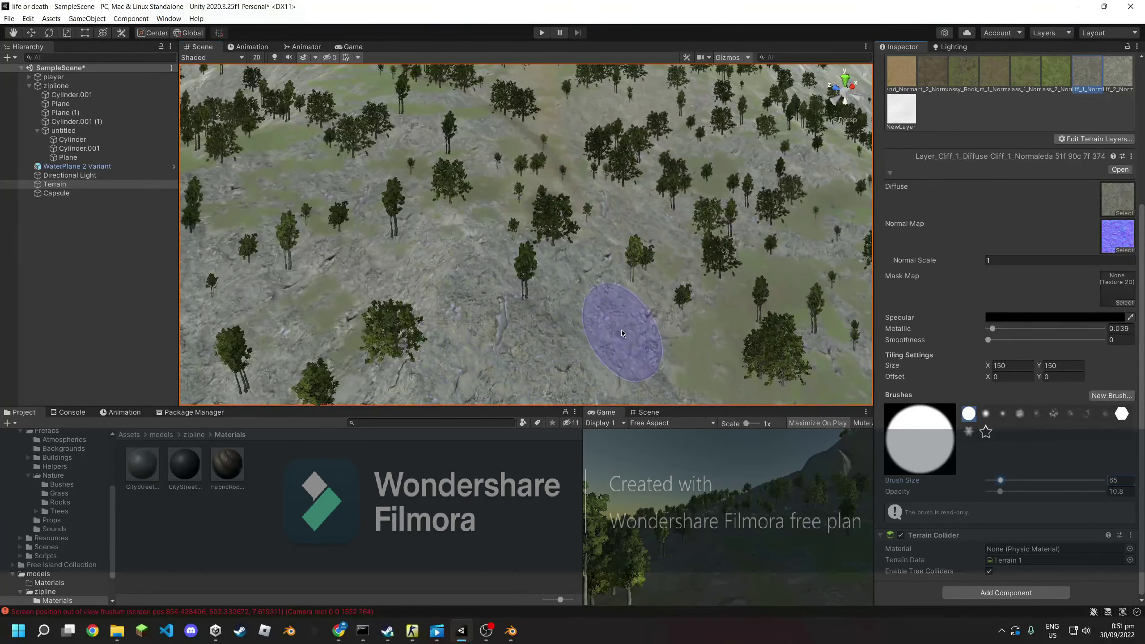
{"action": "scroll", "coordinate": [579, 238], "scroll_direction": "up", "scroll_amount": 5}
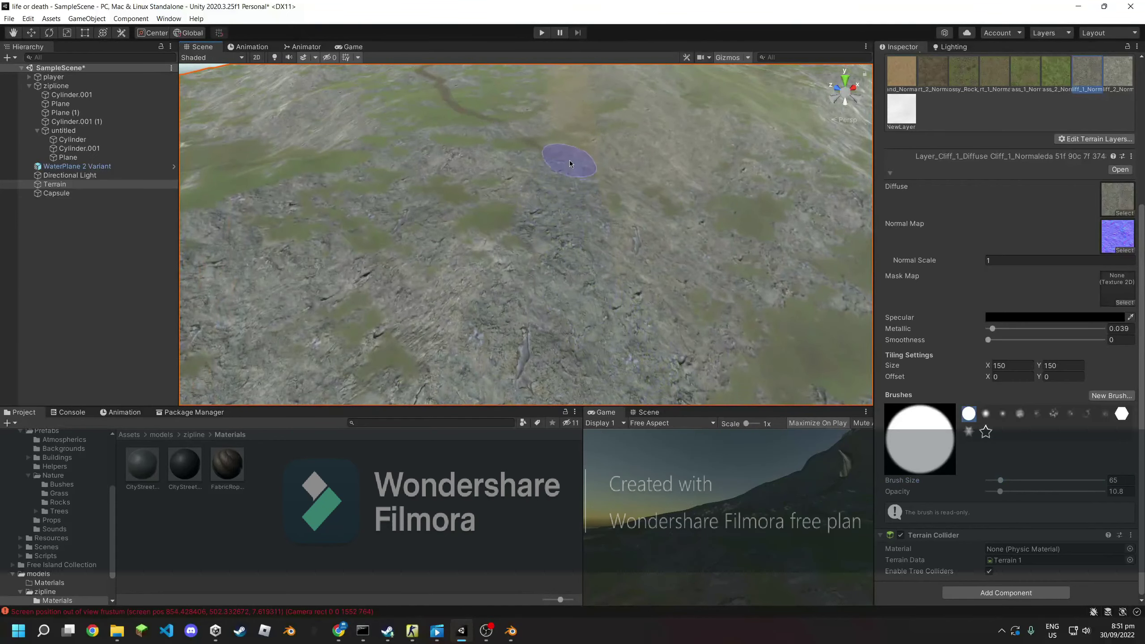
{"action": "scroll", "coordinate": [552, 82], "scroll_direction": "down", "scroll_amount": 5}
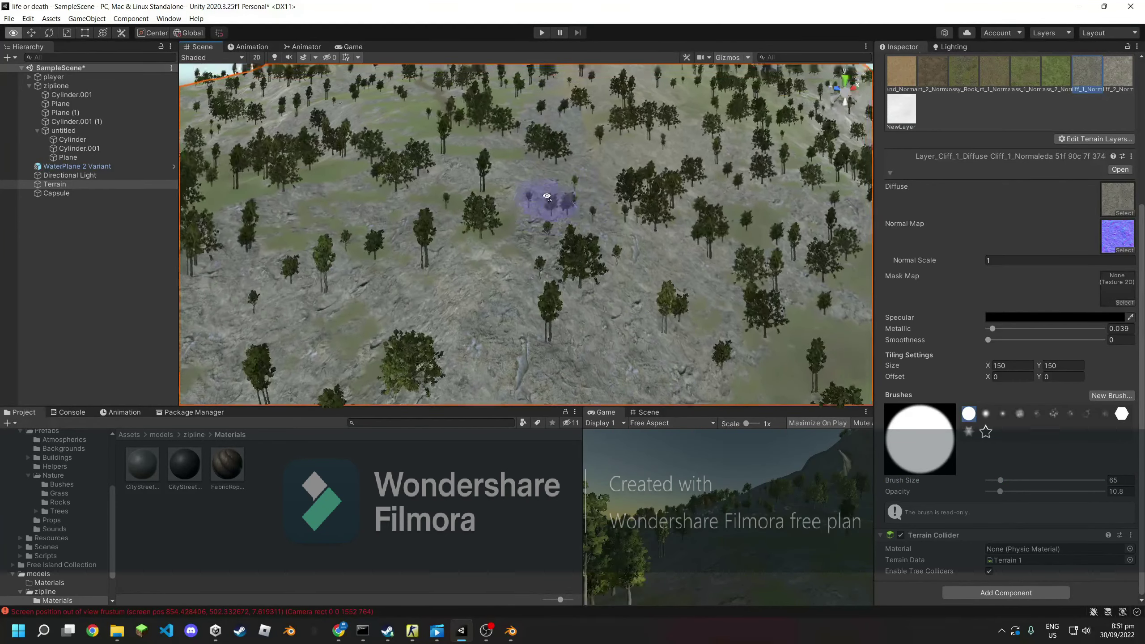
{"action": "left_click_drag", "start_coordinate": [545, 197], "coordinate": [565, 191], "text": "alt"}
{"action": "scroll", "coordinate": [564, 191], "scroll_direction": "up", "scroll_amount": 5}
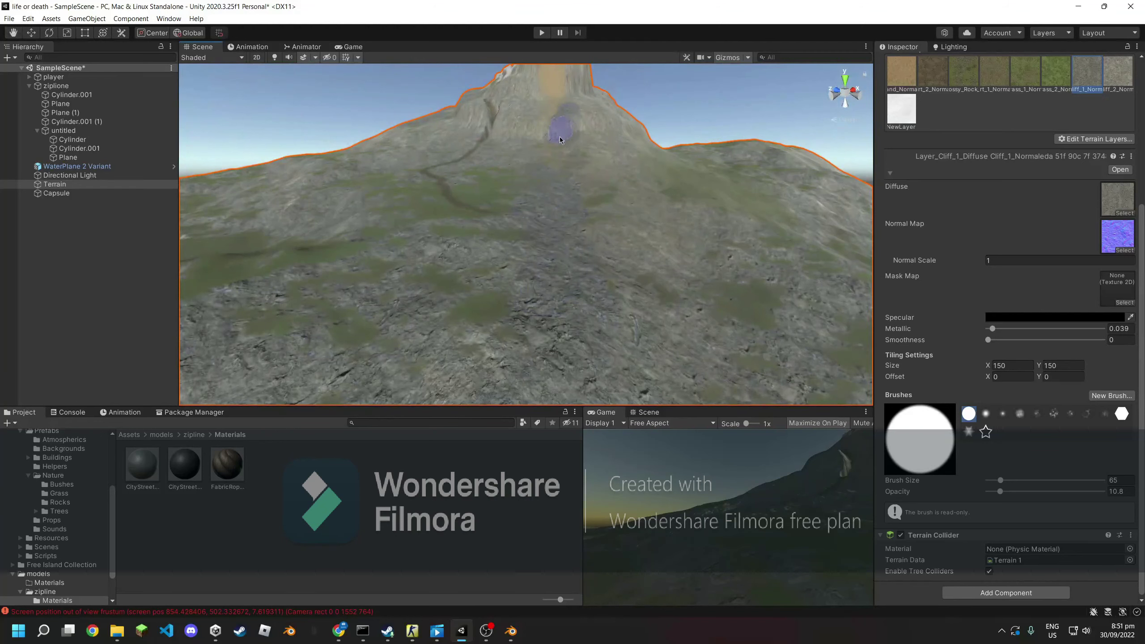
{"action": "scroll", "coordinate": [582, 298], "scroll_direction": "down", "scroll_amount": 5}
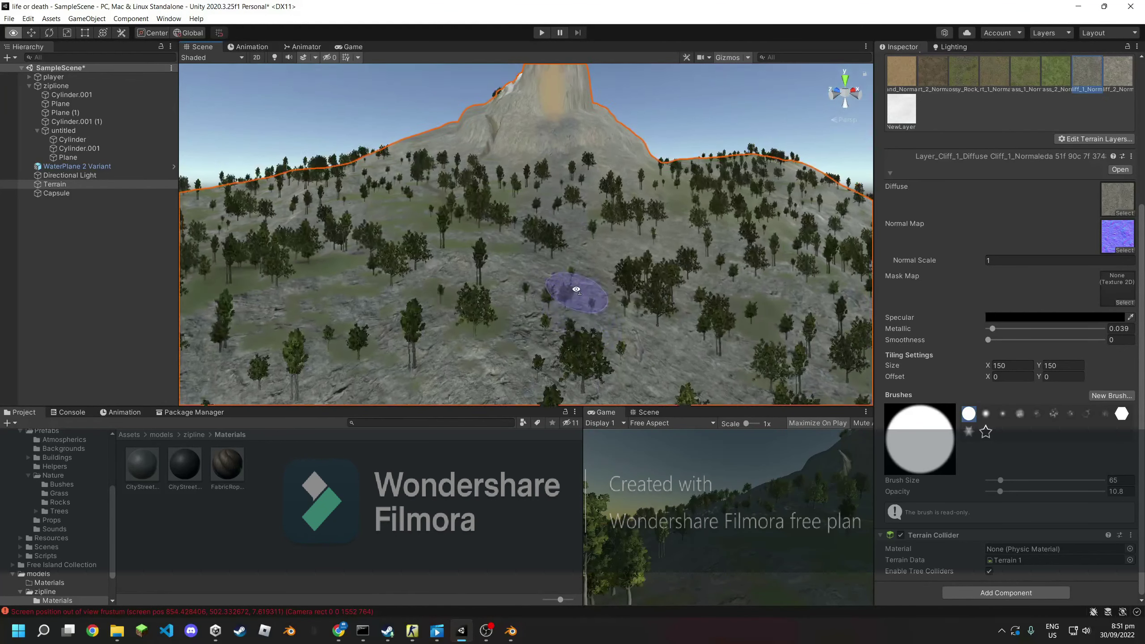
{"action": "scroll", "coordinate": [543, 187], "scroll_direction": "down", "scroll_amount": 3}
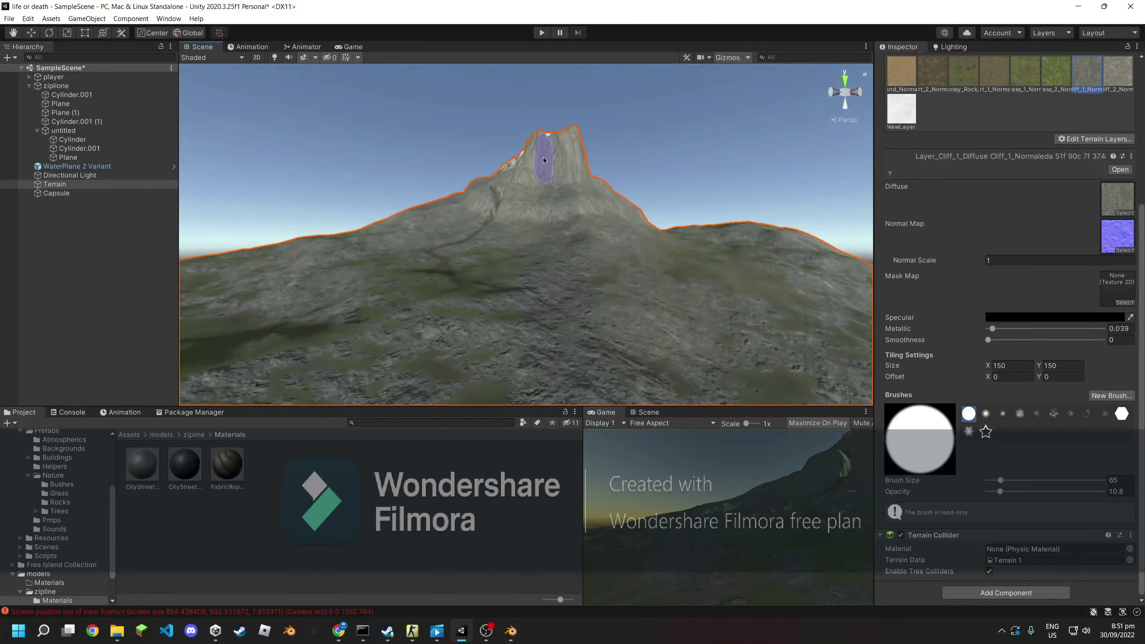
{"action": "scroll", "coordinate": [543, 161], "scroll_direction": "up", "scroll_amount": 5}
{"action": "mouse_move", "coordinate": [593, 249]}
{"action": "left_mouse_down", "text": "alt"}
{"action": "mouse_move", "coordinate": [318, 258]}
{"action": "mouse_move", "coordinate": [341, 307]}
{"action": "mouse_move", "coordinate": [505, 242]}
{"action": "left_mouse_up", "text": "alt"}
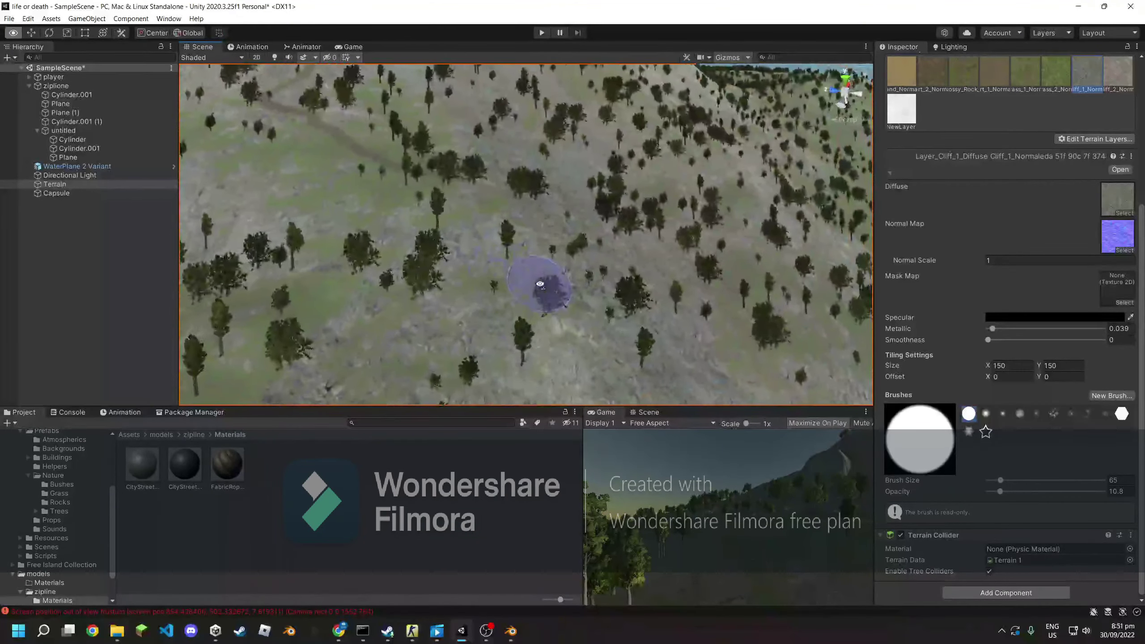
{"action": "left_click_drag", "start_coordinate": [539, 283], "coordinate": [872, 202], "text": "alt"}
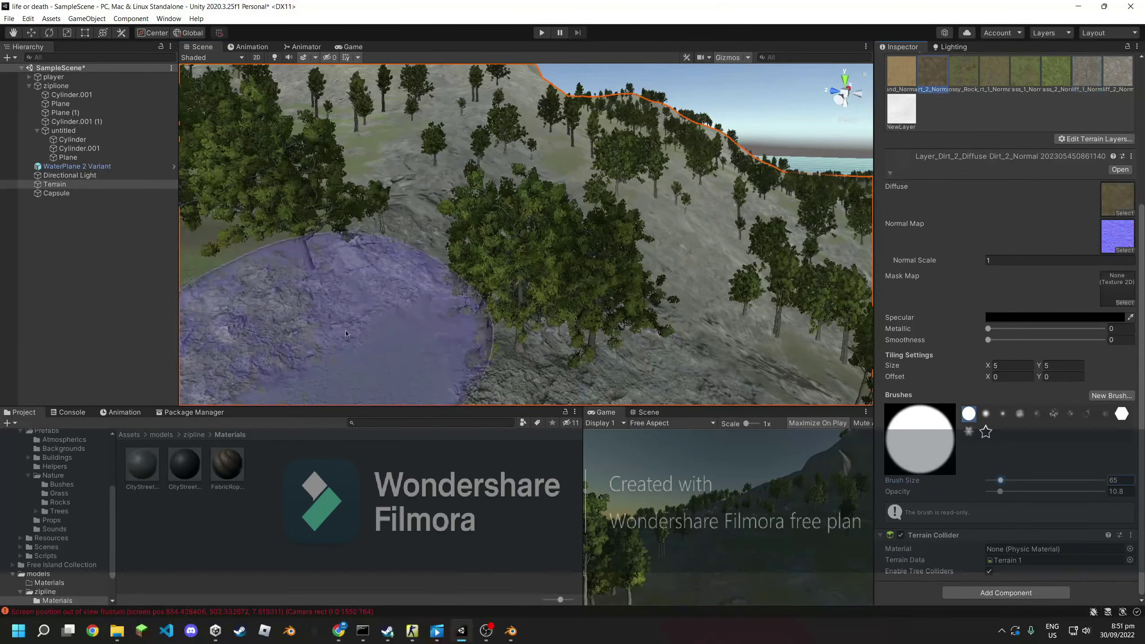
Paint a thin Dirt_2 trail at brush size 20 along the rocky ravine toward the mountain
{"action": "scroll", "coordinate": [345, 333], "scroll_direction": "up", "scroll_amount": 5}
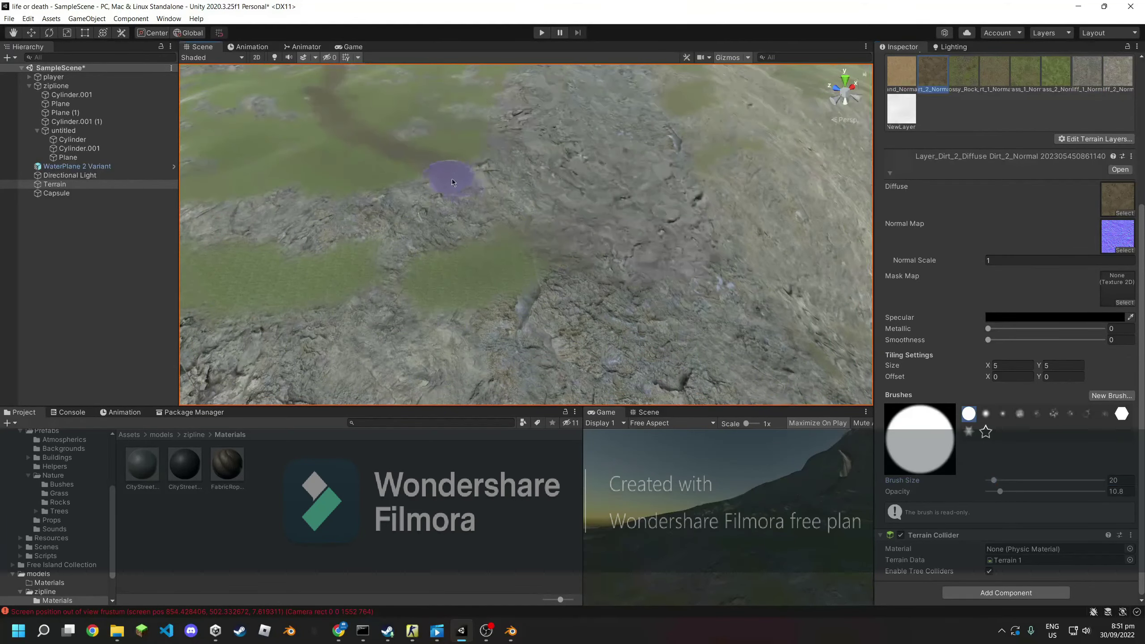
{"action": "mouse_move", "coordinate": [754, 341]}
{"action": "left_mouse_down", "text": "alt"}
{"action": "mouse_move", "coordinate": [673, 243]}
{"action": "mouse_move", "coordinate": [518, 239]}
{"action": "left_mouse_up", "text": "alt"}
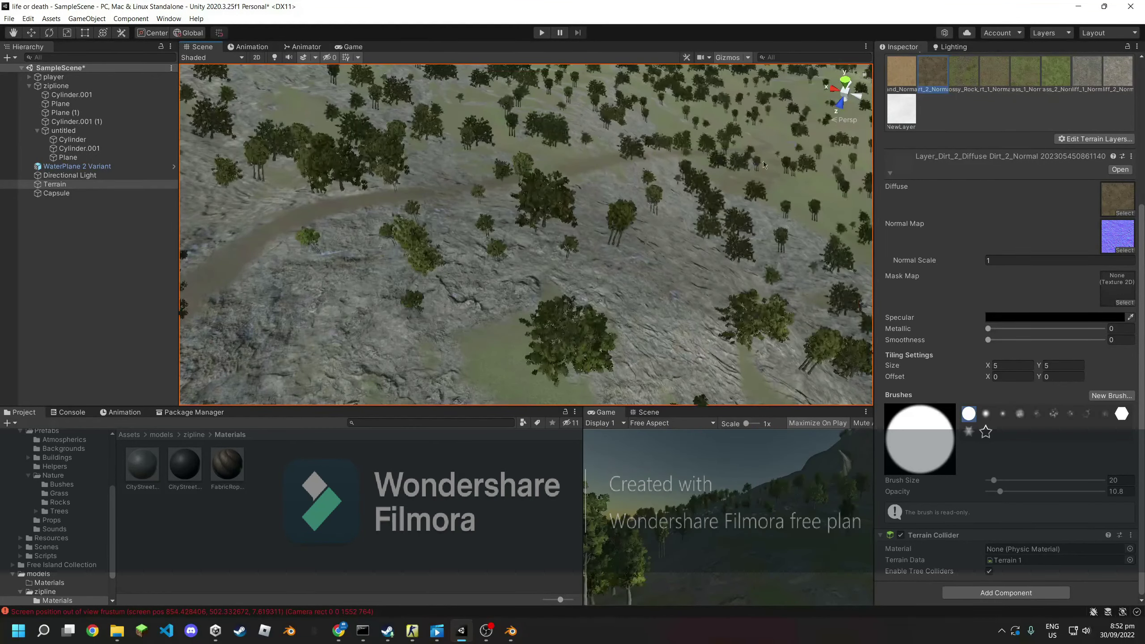
{"action": "mouse_move", "coordinate": [521, 183]}
{"action": "right_mouse_down"}
{"action": "mouse_move", "coordinate": [615, 198]}
{"action": "mouse_move", "coordinate": [554, 241]}
{"action": "mouse_move", "coordinate": [418, 260]}
{"action": "right_mouse_up"}
{"action": "key", "text": "ctrl+z"}
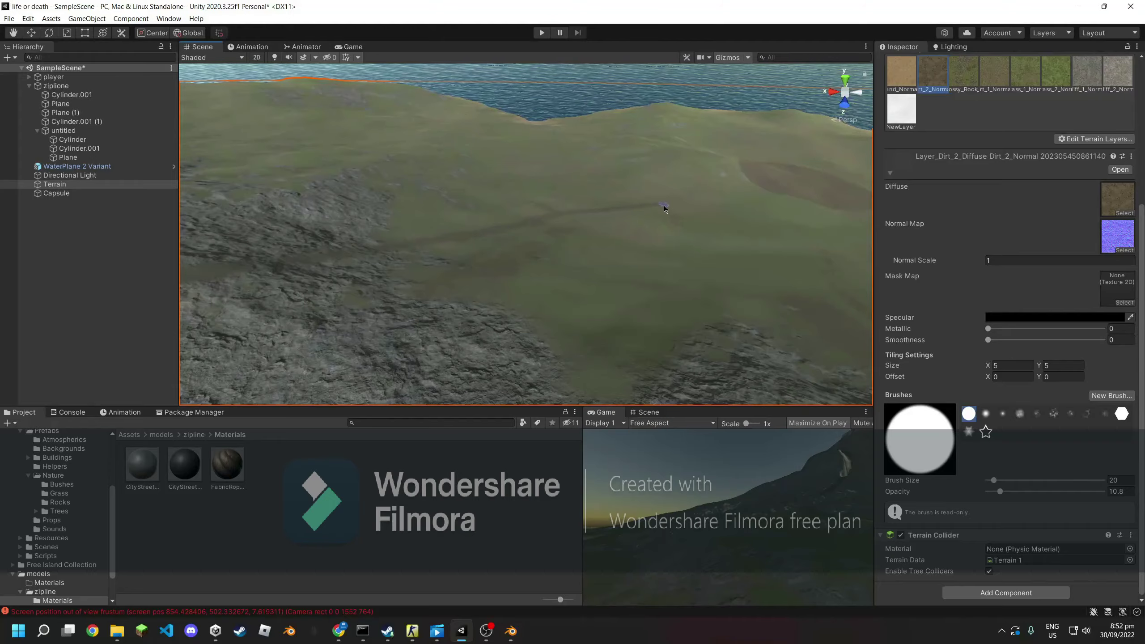
{"action": "mouse_move", "coordinate": [769, 195]}
{"action": "right_mouse_down"}
{"action": "mouse_move", "coordinate": [587, 311]}
{"action": "mouse_move", "coordinate": [534, 249]}
{"action": "right_mouse_up"}
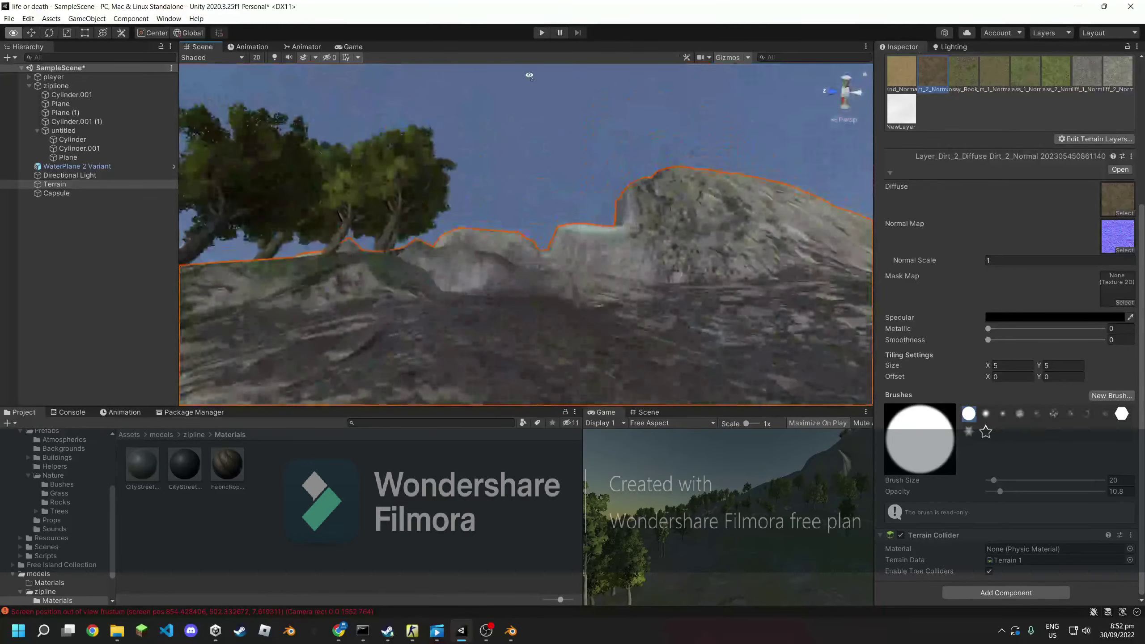
{"action": "mouse_move", "coordinate": [536, 78]}
{"action": "right_mouse_down"}
{"action": "mouse_move", "coordinate": [593, 208]}
{"action": "mouse_move", "coordinate": [331, 208]}
{"action": "mouse_move", "coordinate": [596, 351]}
{"action": "mouse_move", "coordinate": [682, 291]}
{"action": "right_mouse_up"}
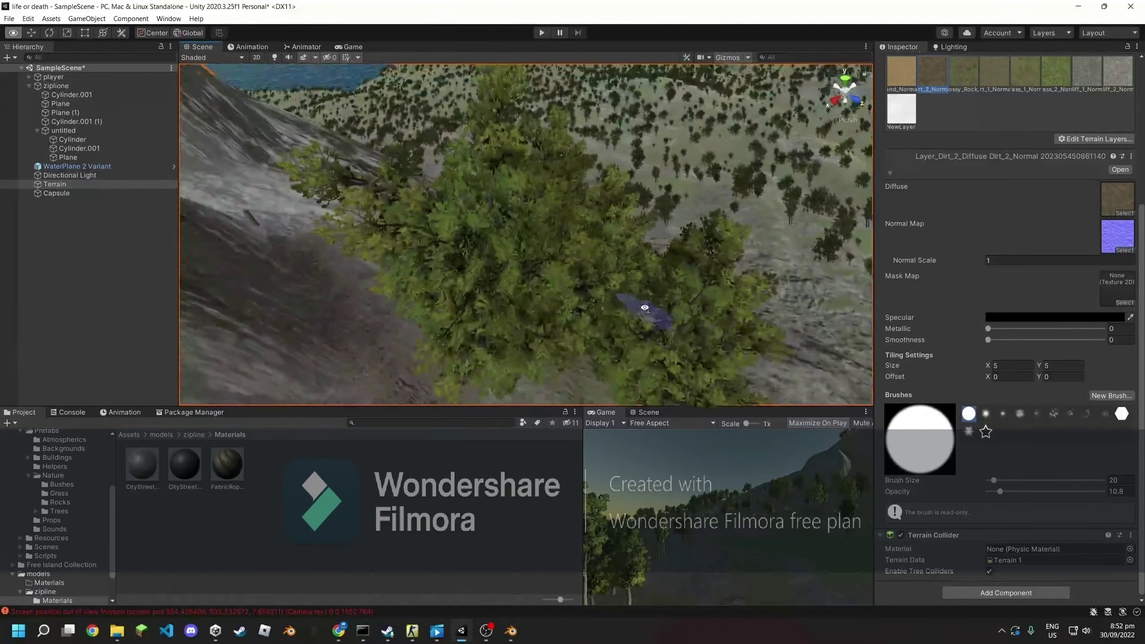